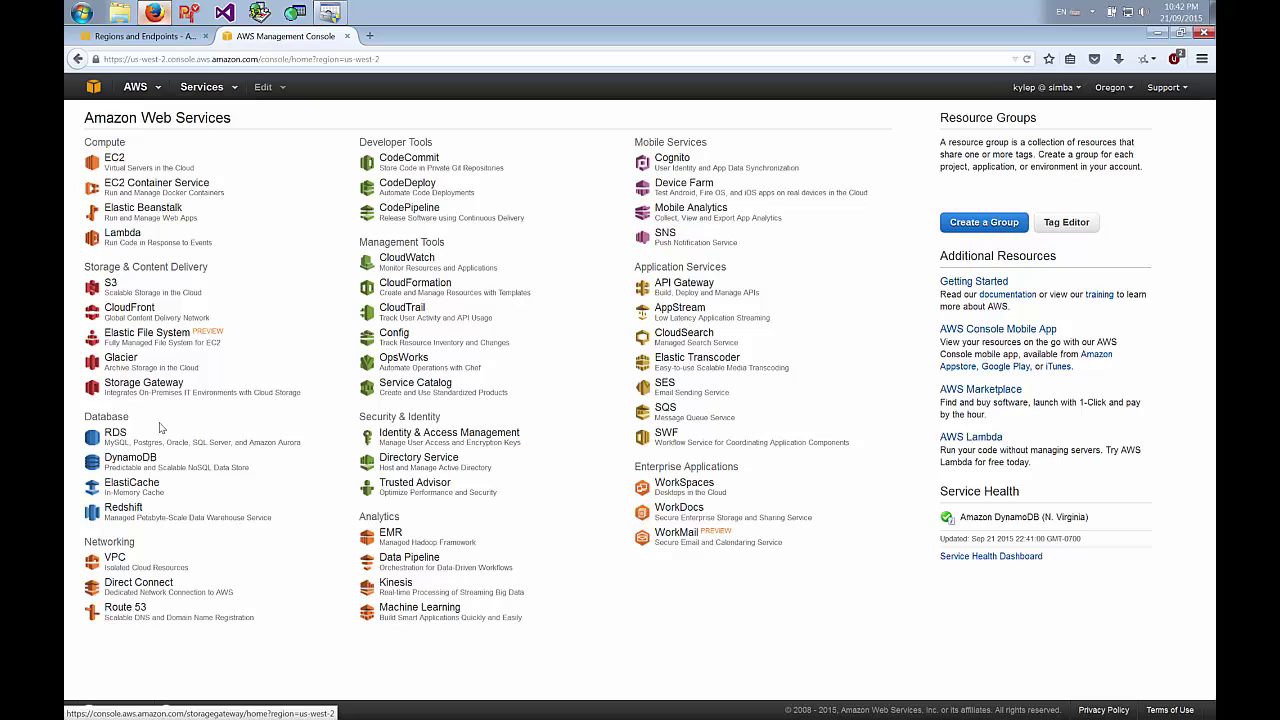
In DynamoDB, find Demo_Employee on the next tables page and browse its items
left_click(140, 461)
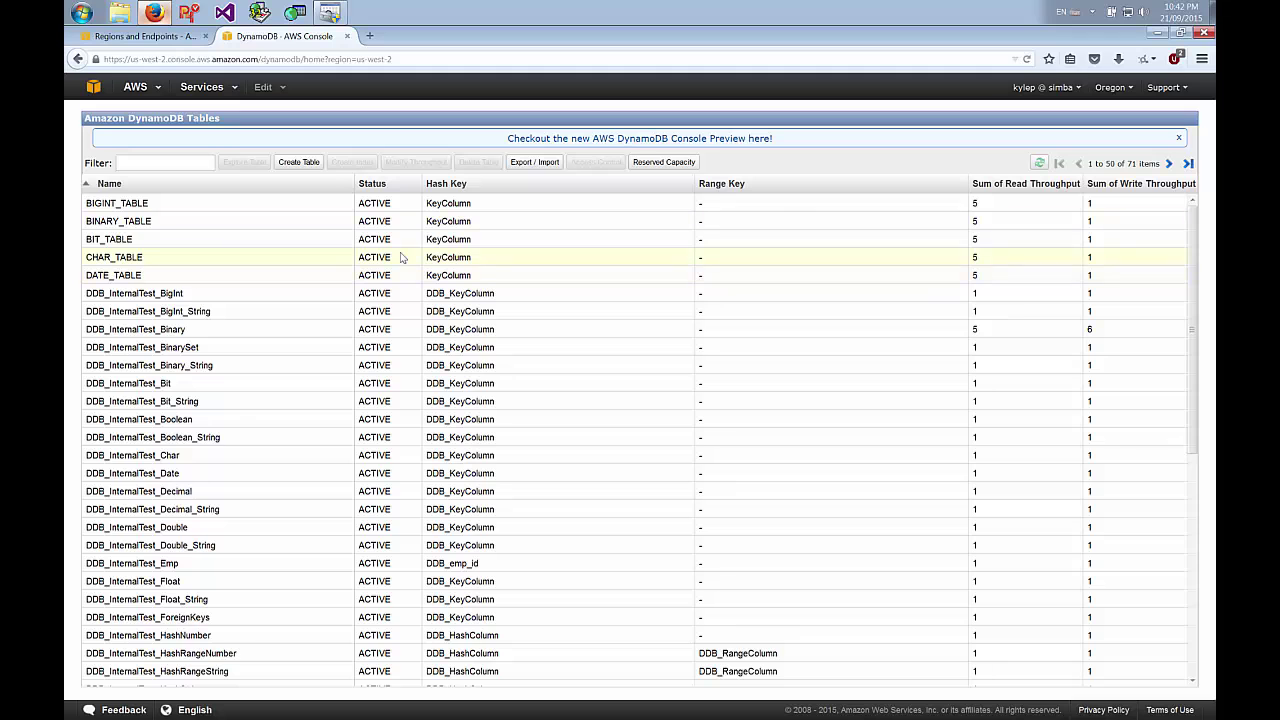
left_click(1168, 163)
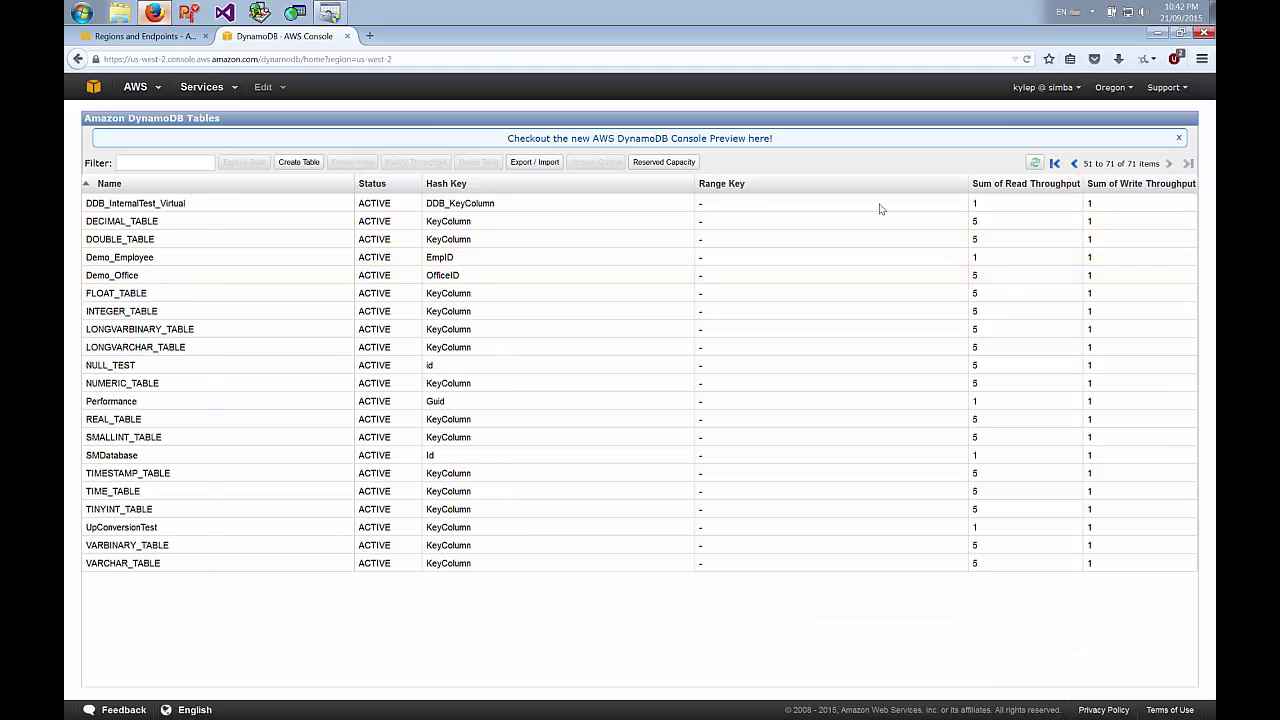
left_click(121, 257)
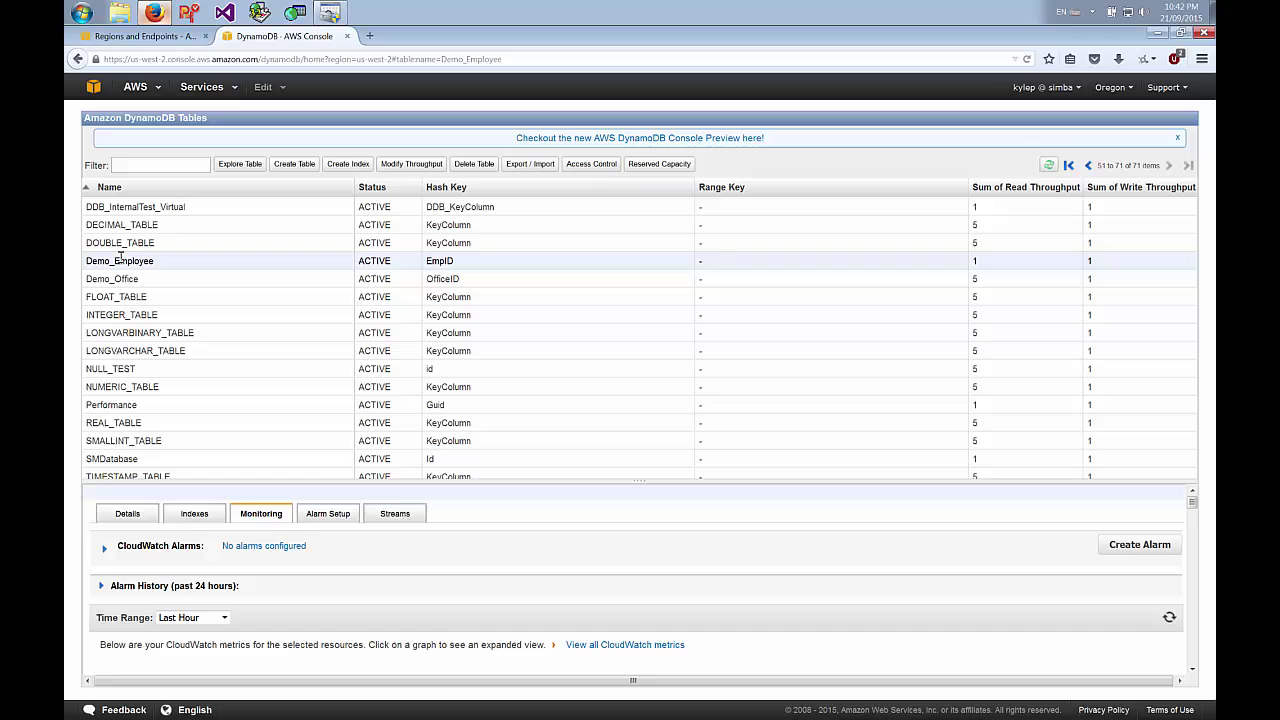
left_click(242, 164)
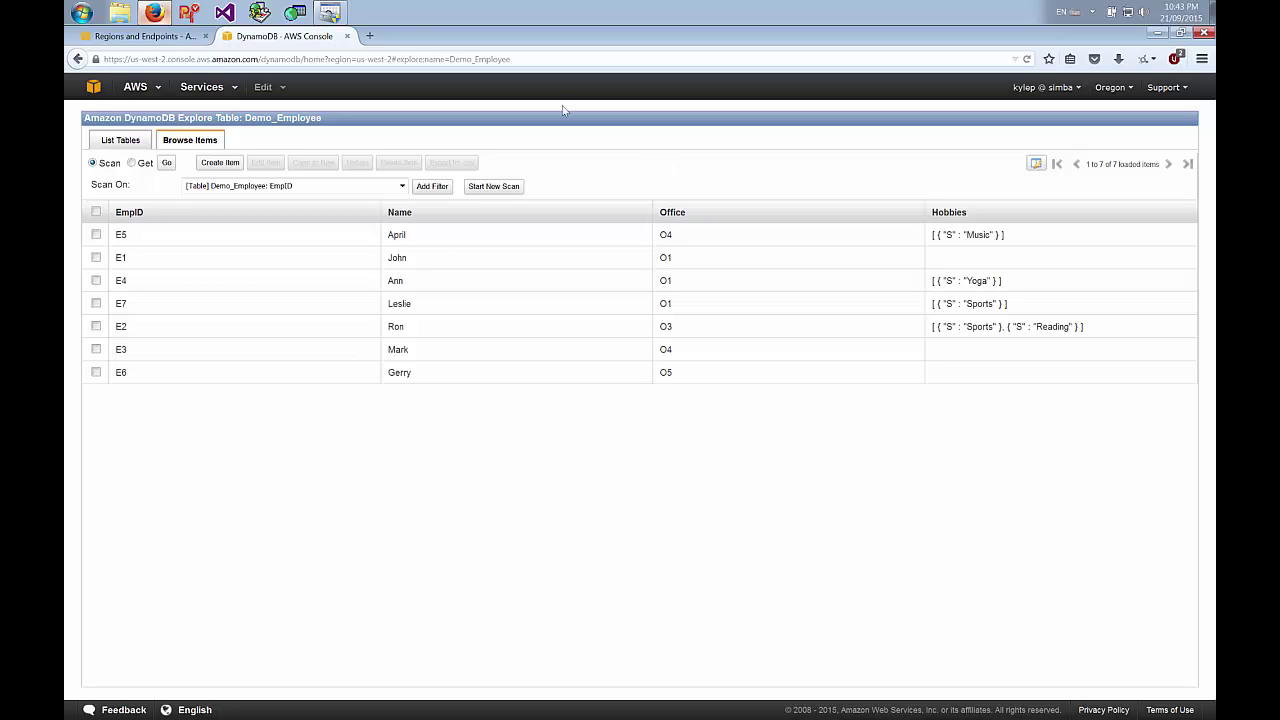
Open the Simba Amazon DynamoDB system DSN's setup and highlight its host endpoint
left_click(330, 12)
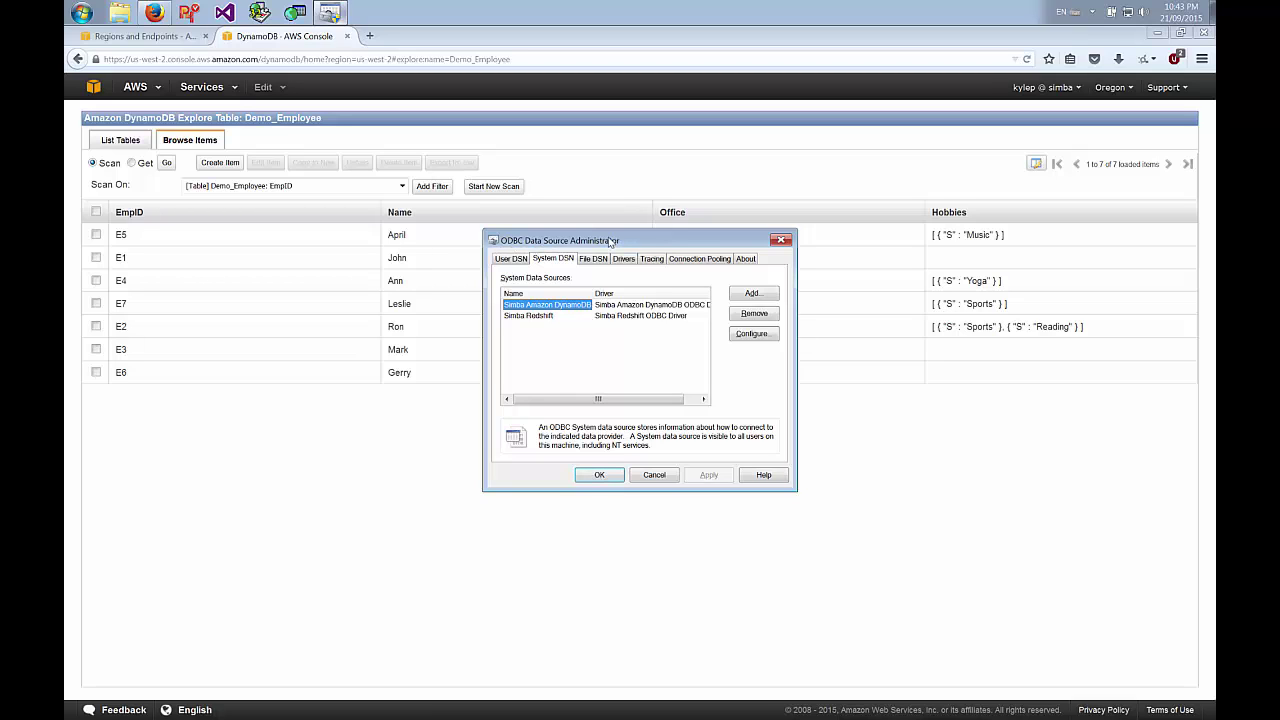
left_click(740, 336)
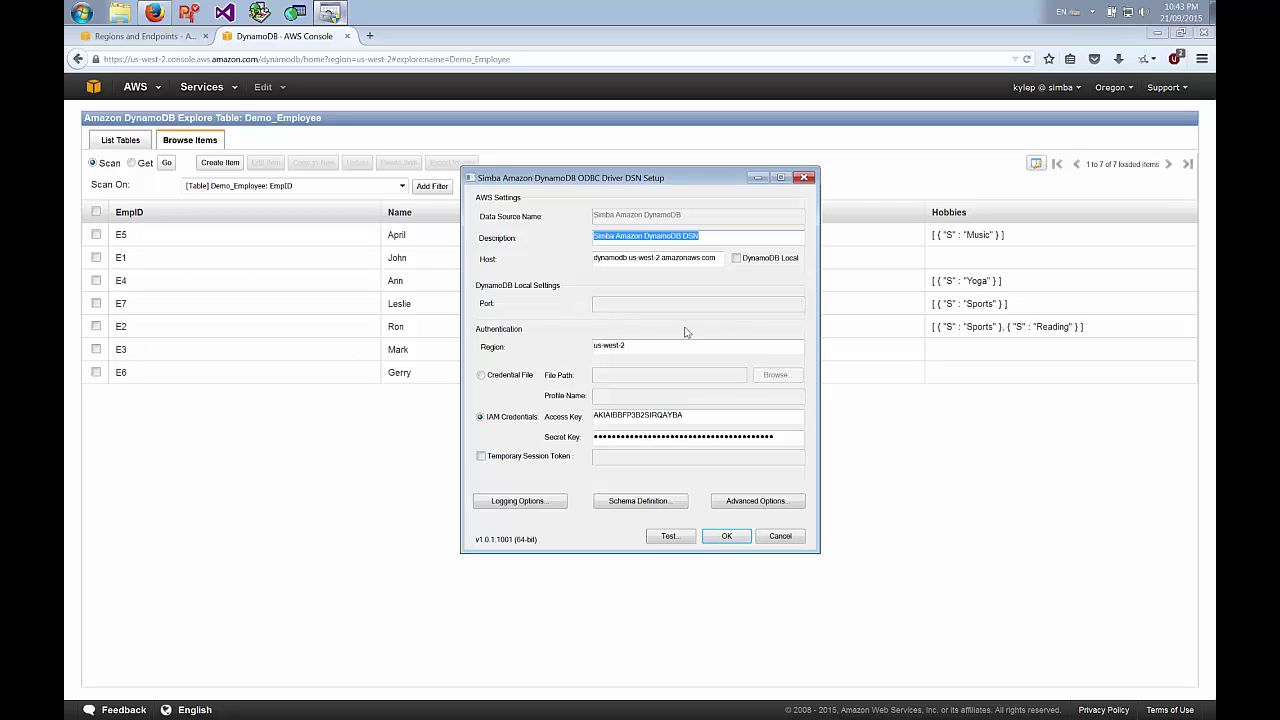
left_click_drag(598, 258, 710, 260)
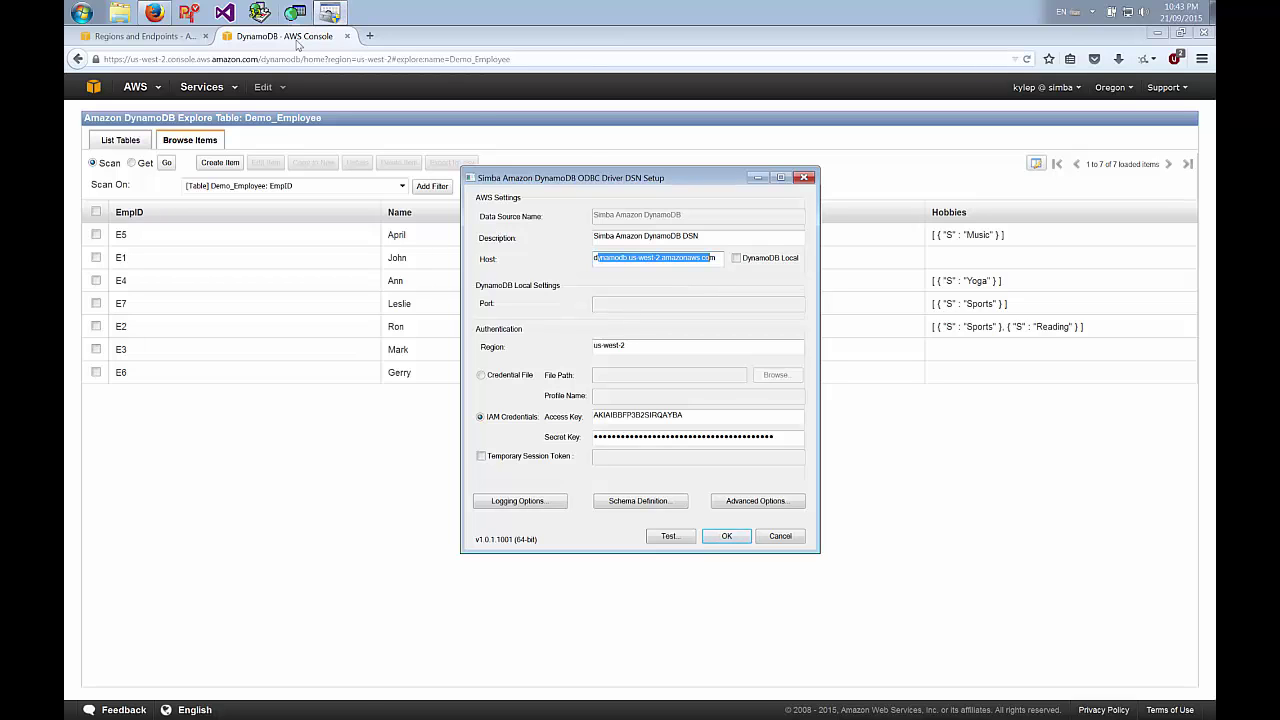
left_click(330, 12)
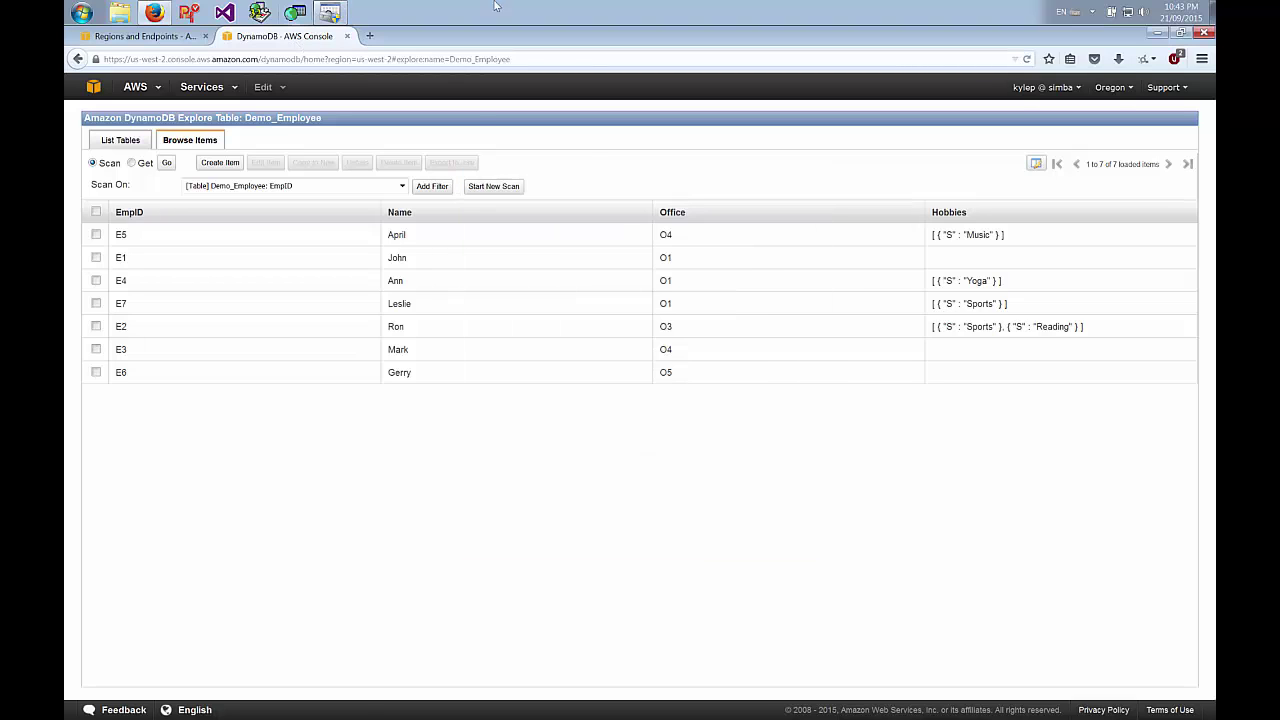
Check the console region and find US West (Oregon) with its us-west-2 DynamoDB endpoint in the documentation
left_click(1112, 89)
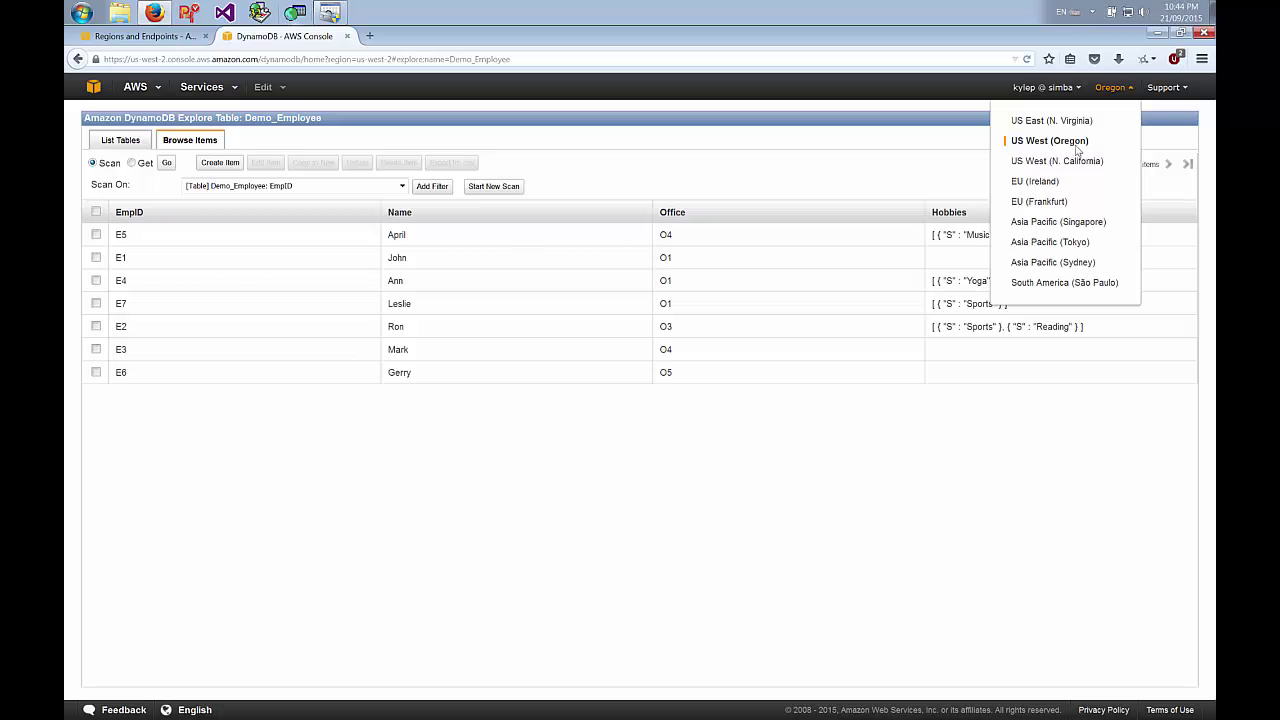
left_click(146, 36)
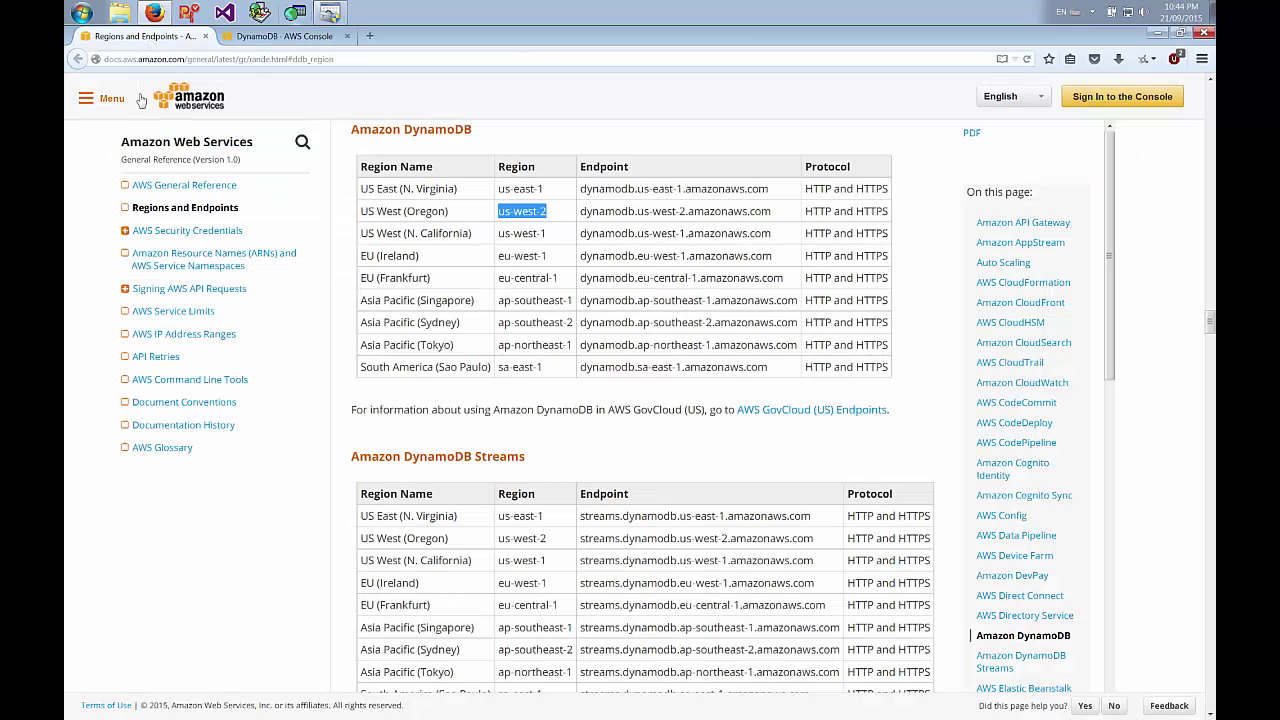
left_click_drag(360, 211, 476, 213)
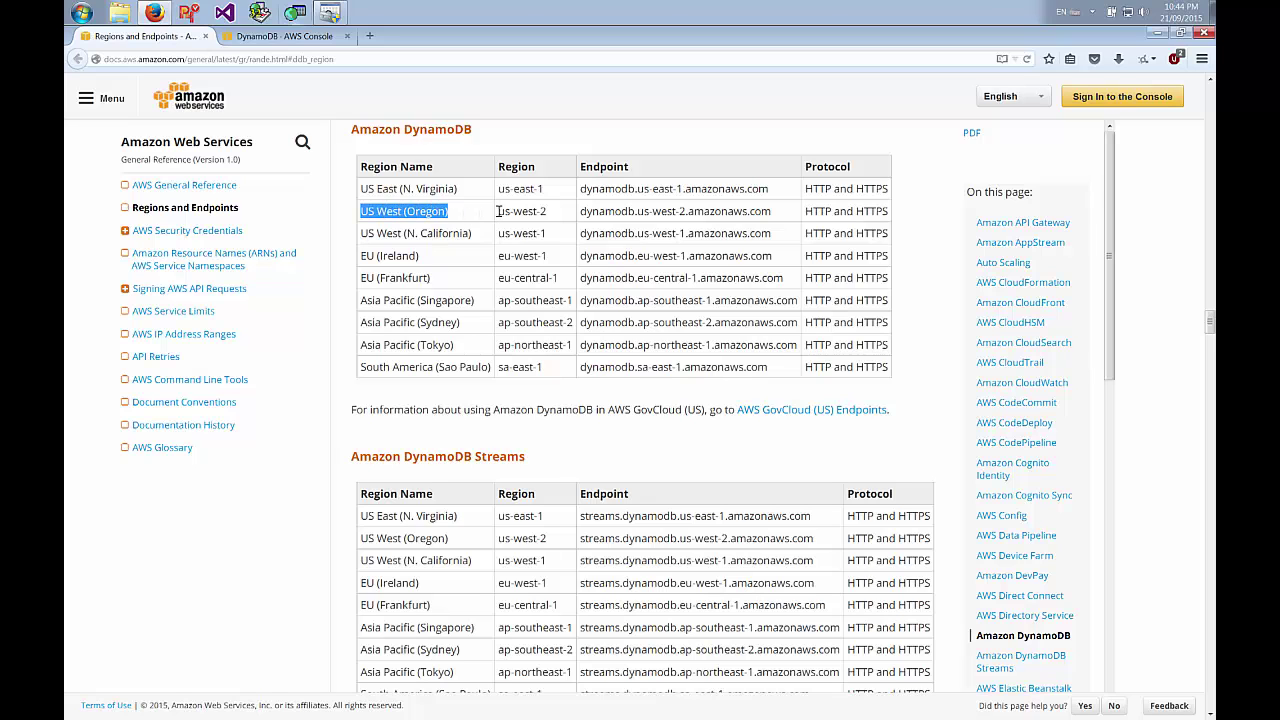
left_click_drag(498, 211, 802, 218)
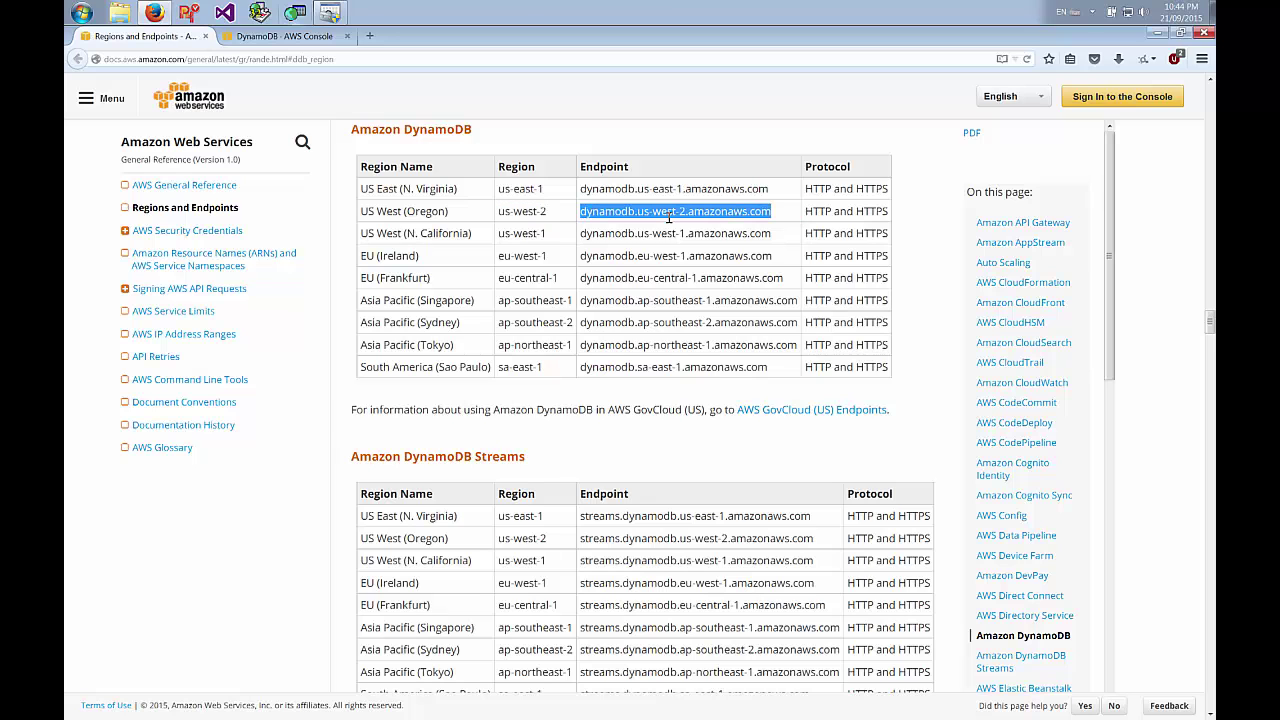
Confirm the DSN uses region us-west-2 and run a successful connection test
left_click(325, 12)
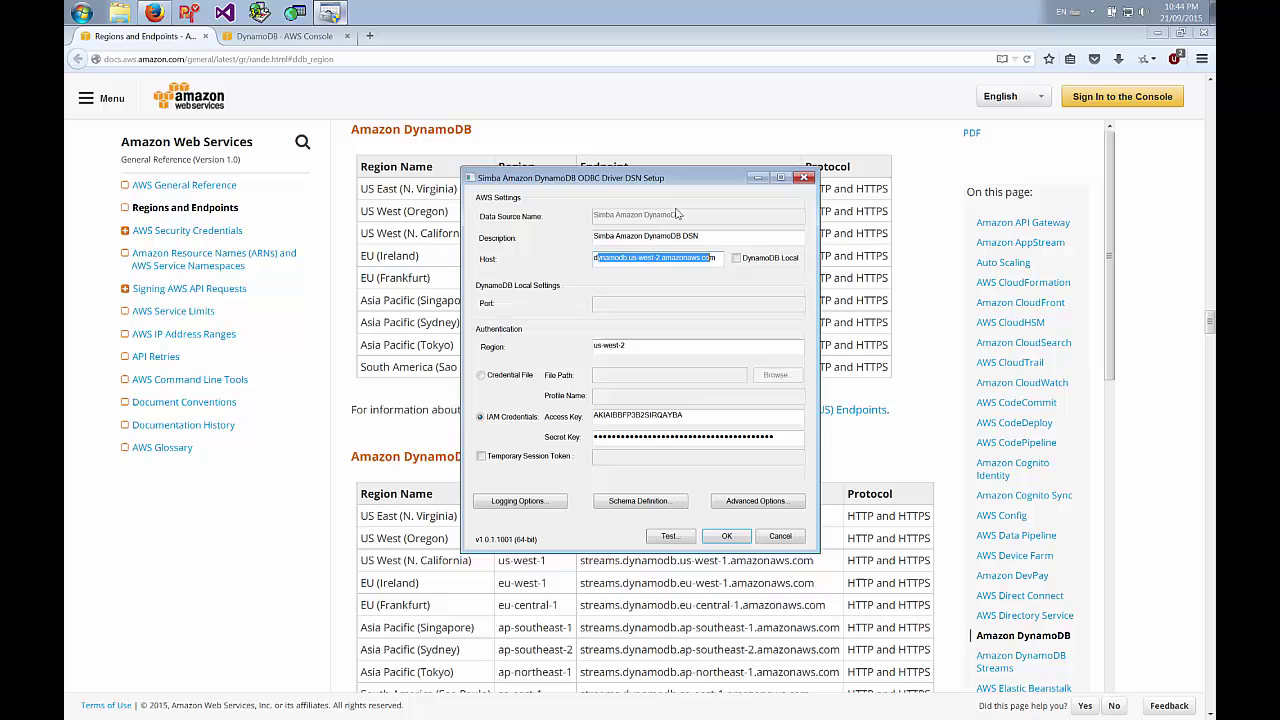
left_click(659, 262)
left_click(651, 350)
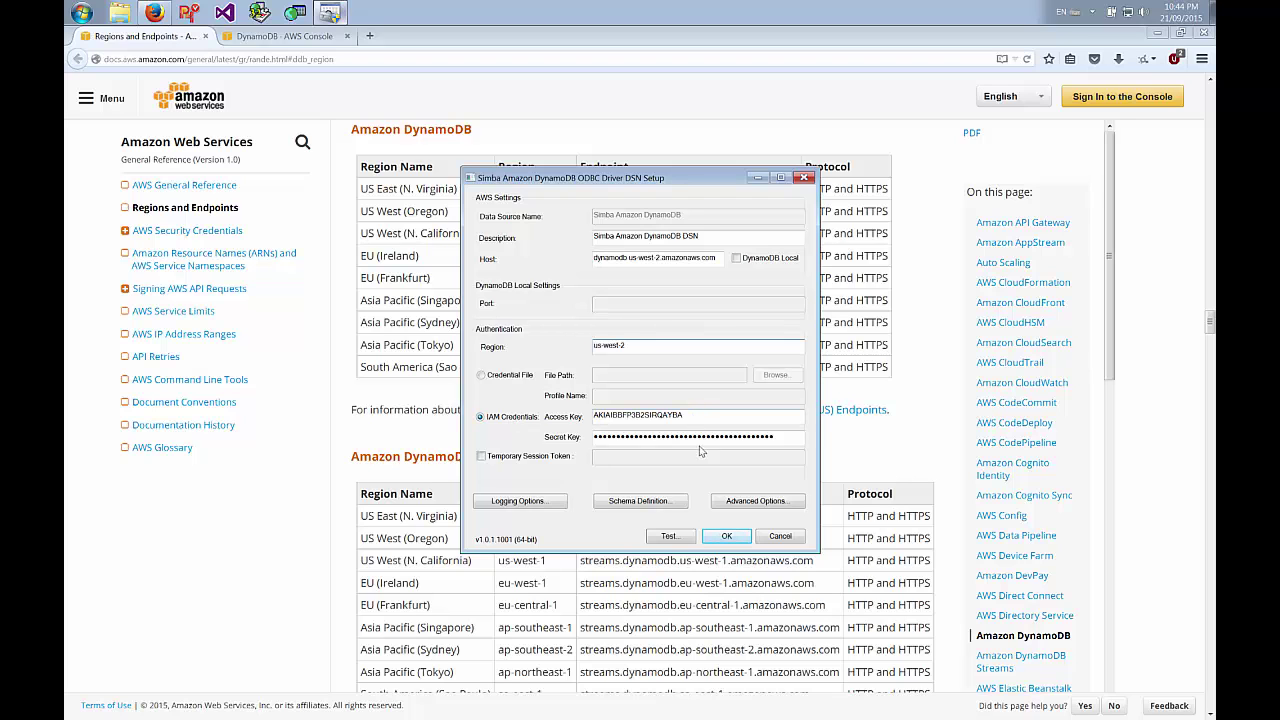
left_click(684, 539)
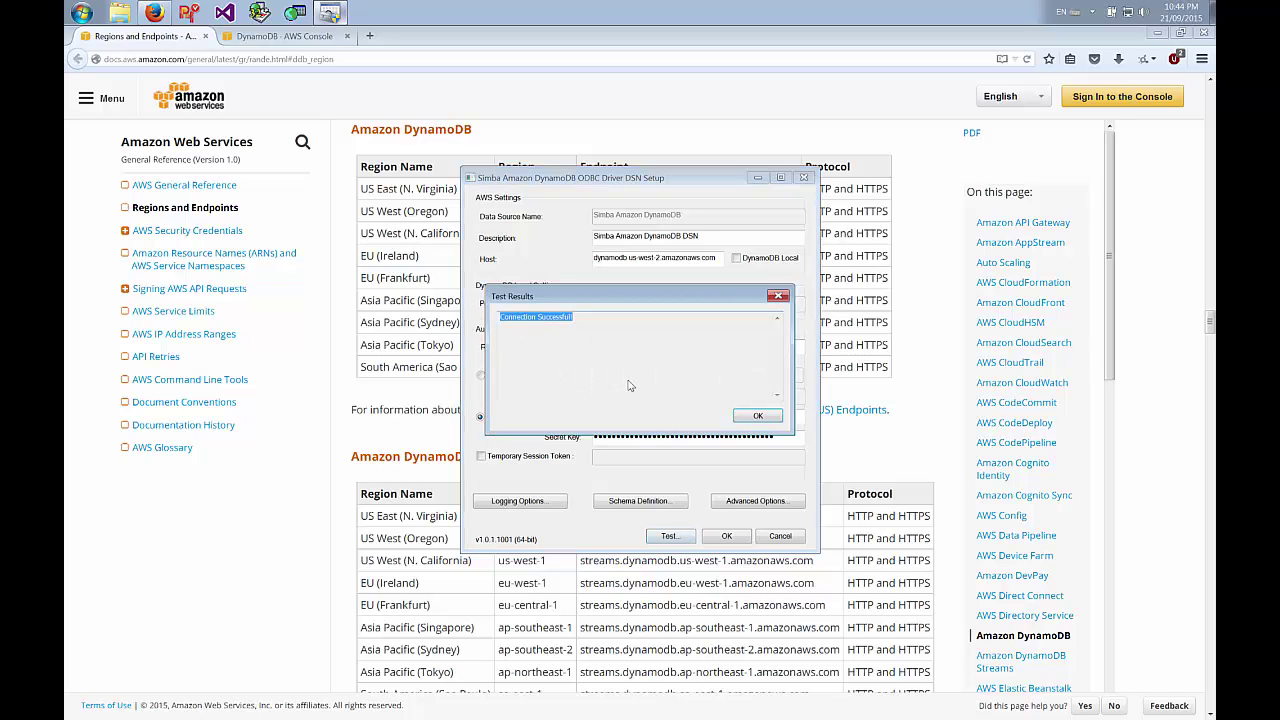
left_click(760, 416)
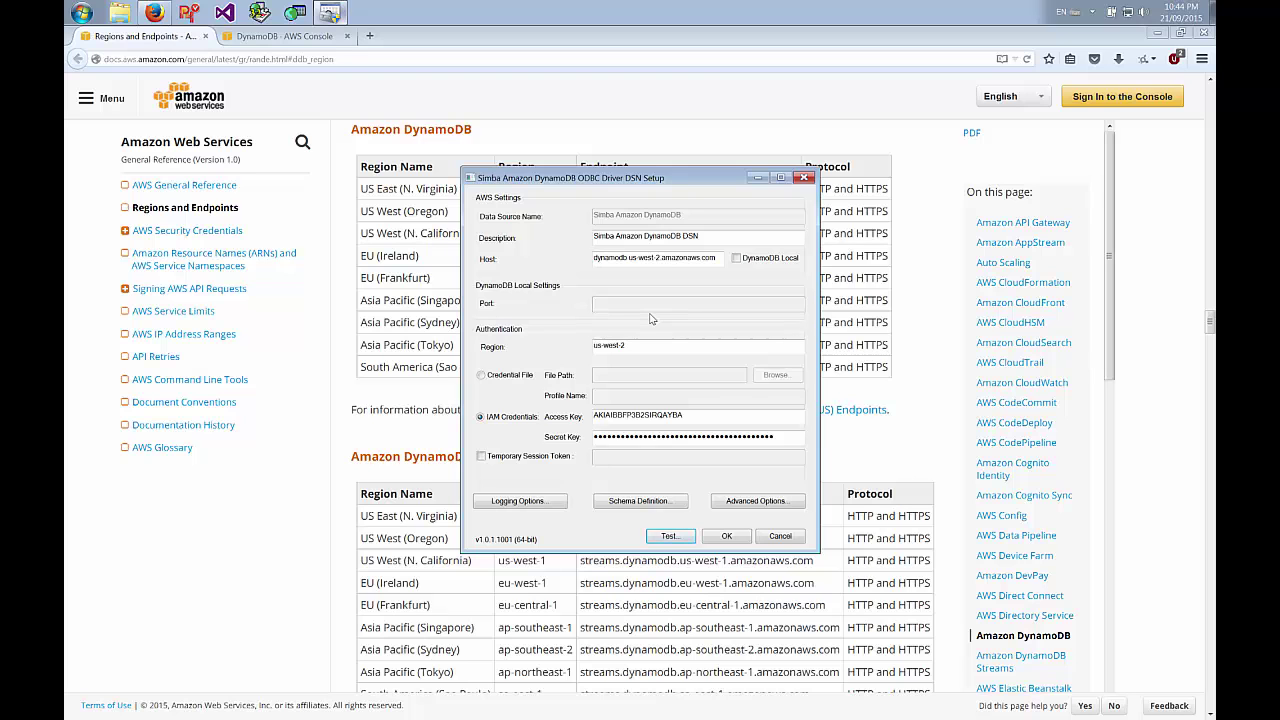
Set dynamo.json as the external schema file, overwriting it, and generate schema for all tables
left_click(638, 500)
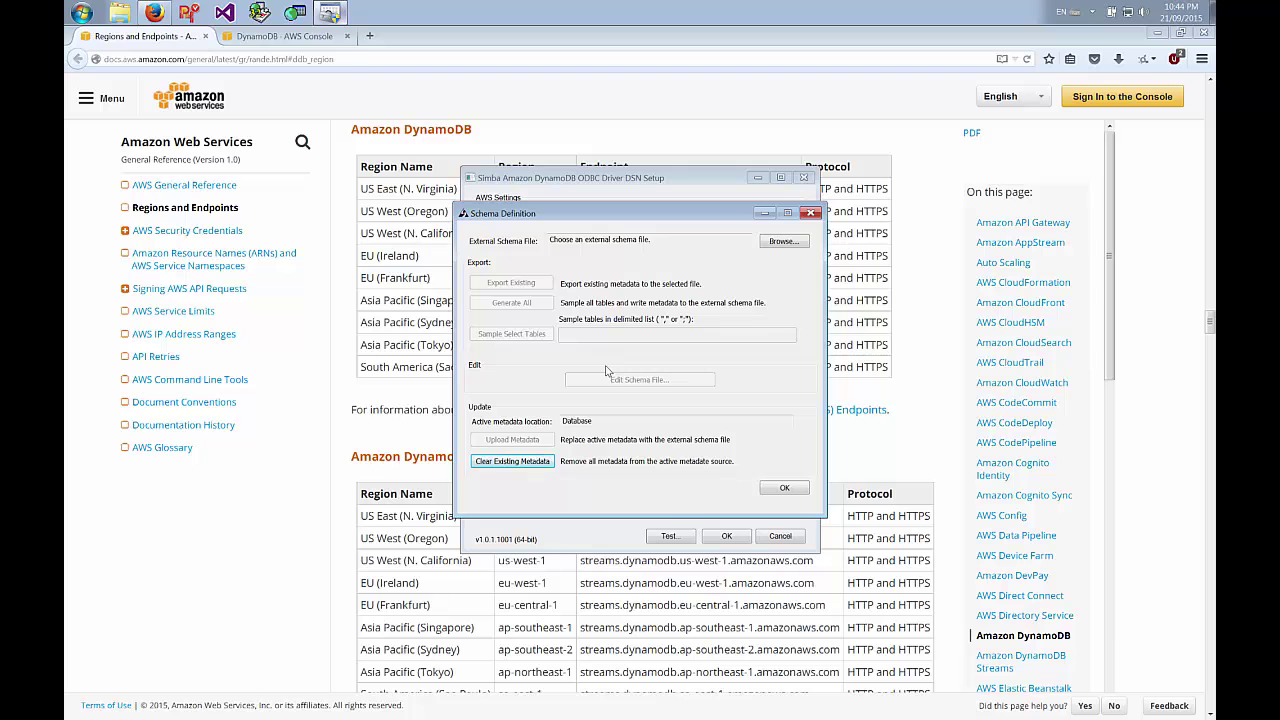
left_click(784, 241)
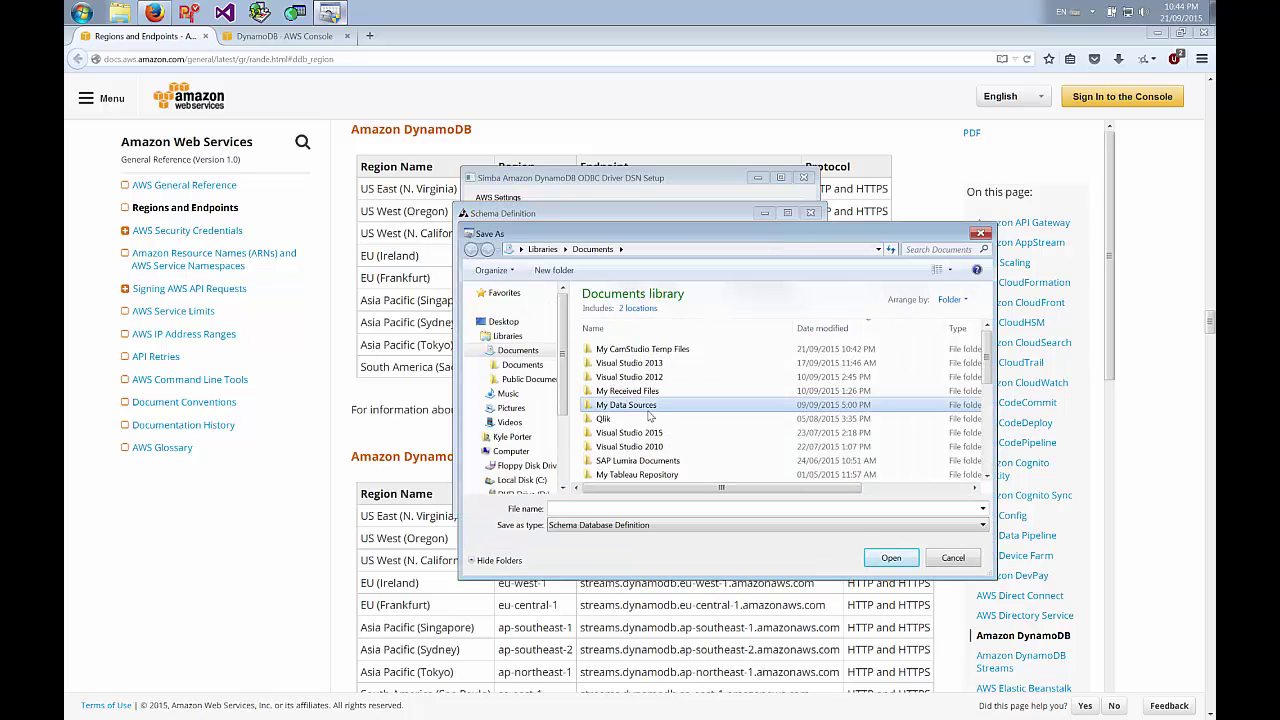
double_click(648, 414)
double_click(630, 482)
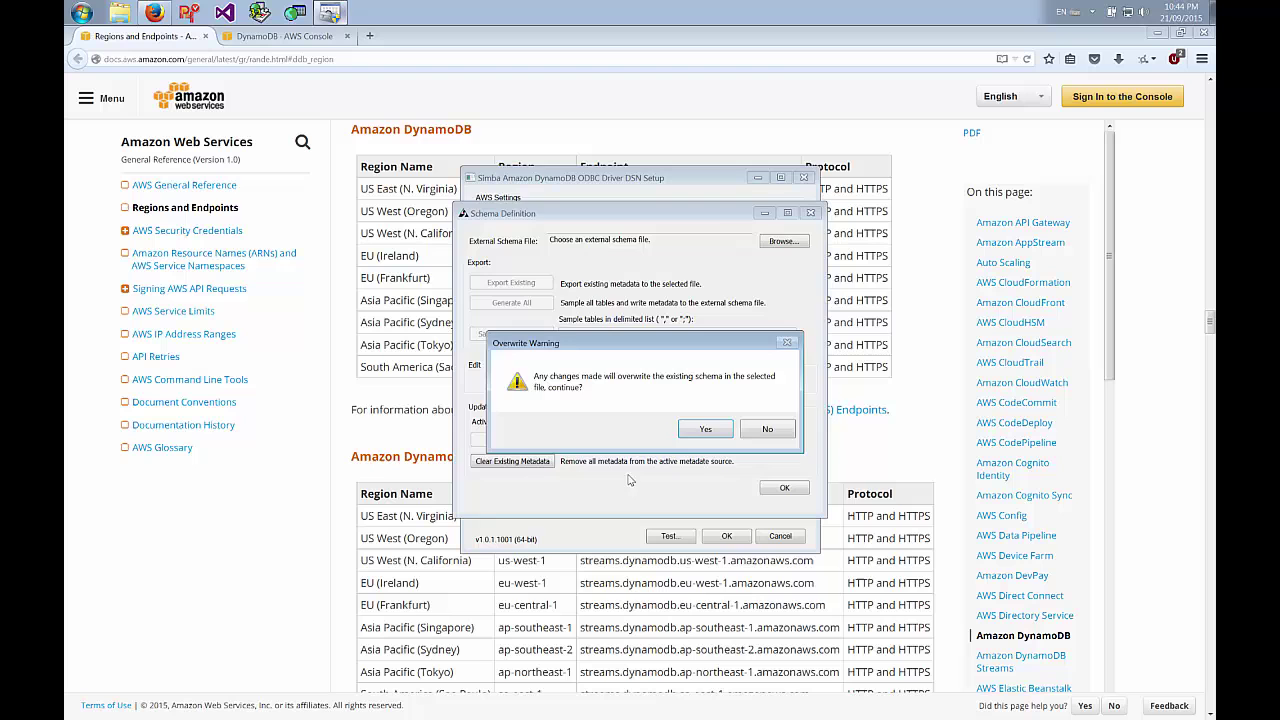
left_click(702, 430)
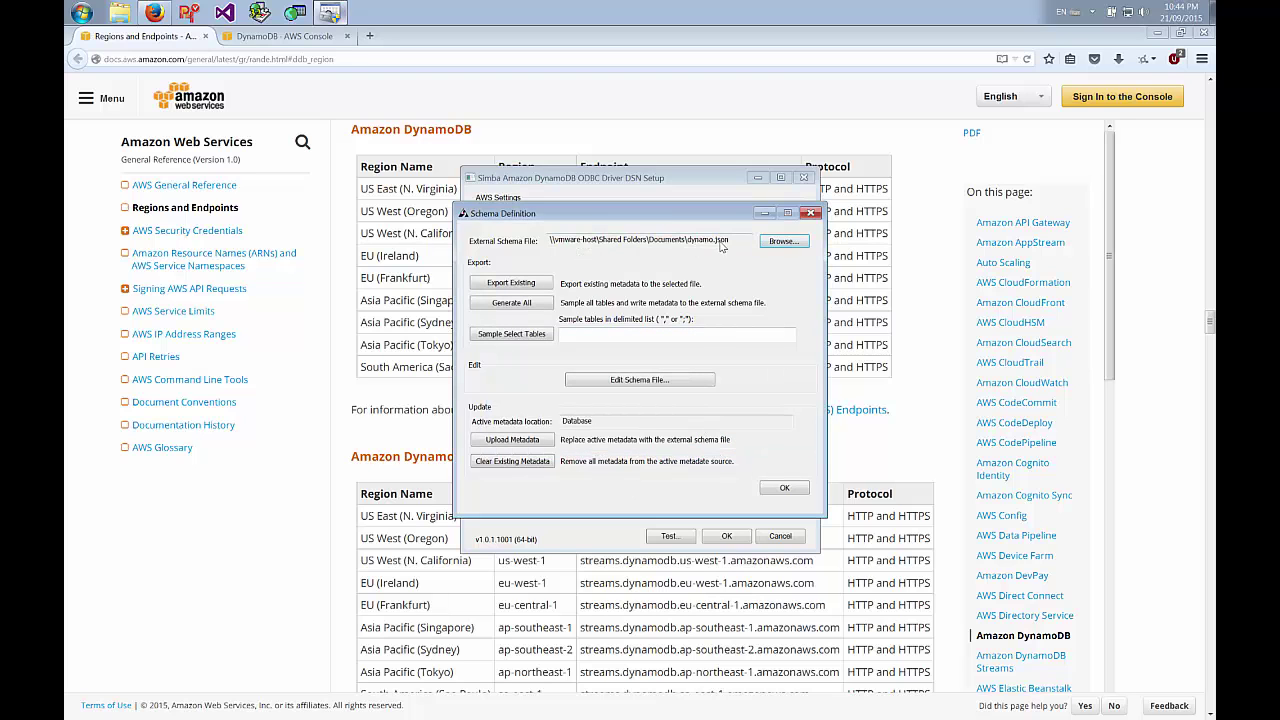
left_click(515, 304)
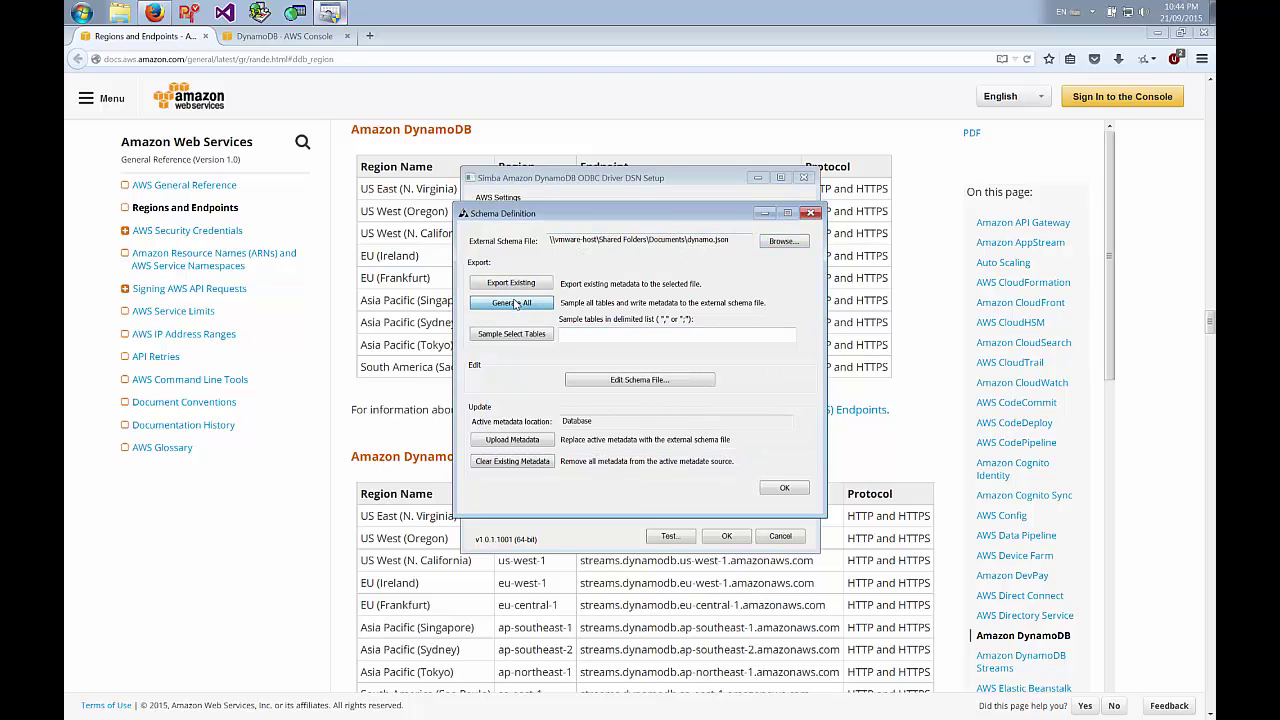
left_click(722, 431)
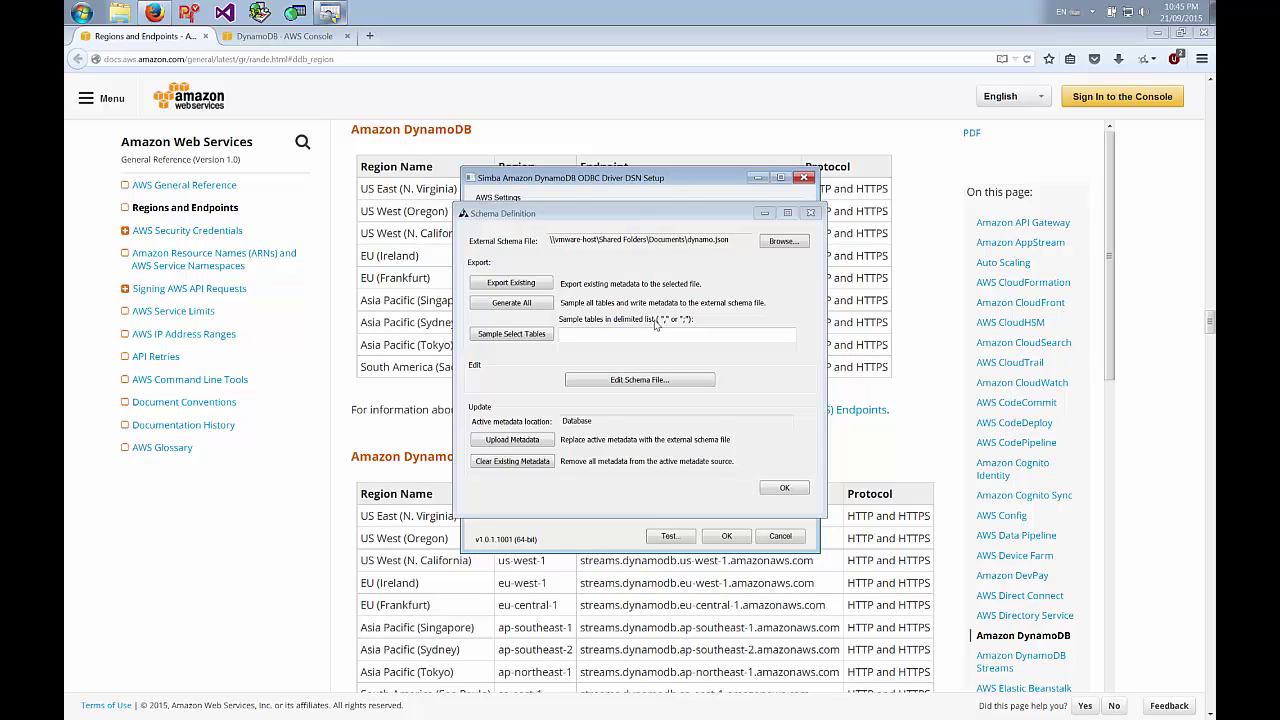
Load dynamo.json from Documents into the Simba Schema Editor and widen the table list
left_click(633, 380)
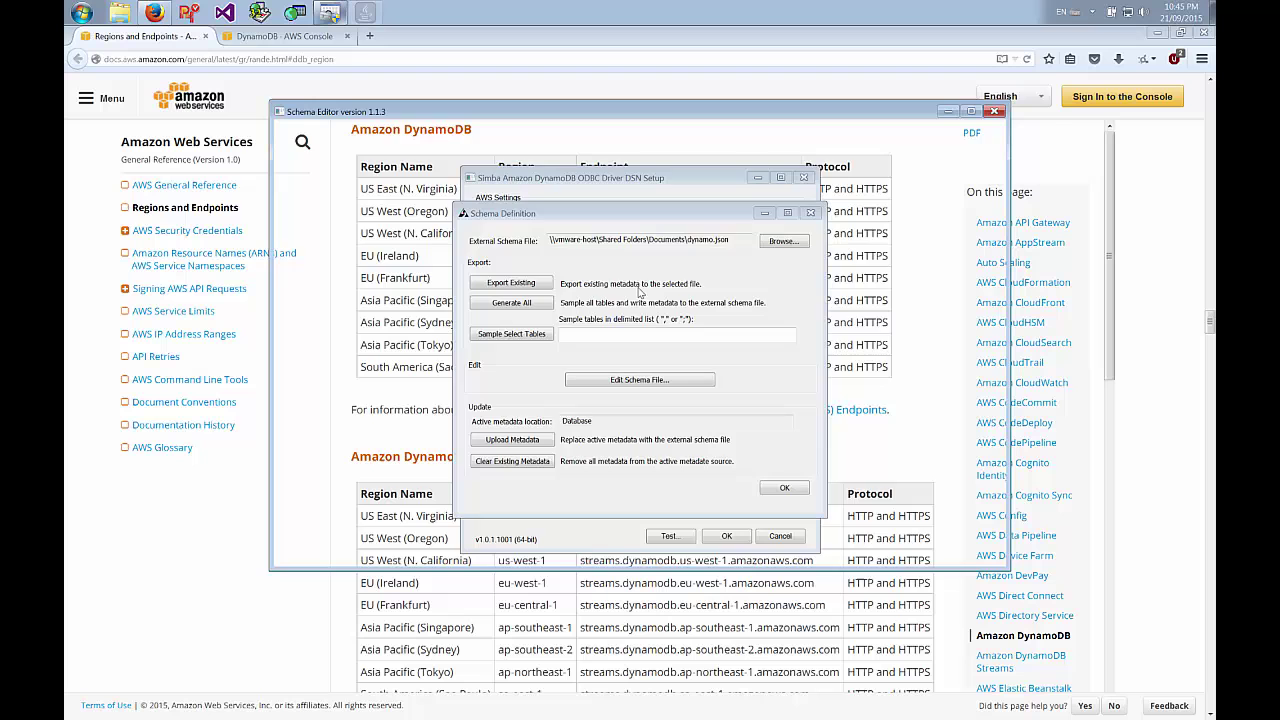
left_click(307, 149)
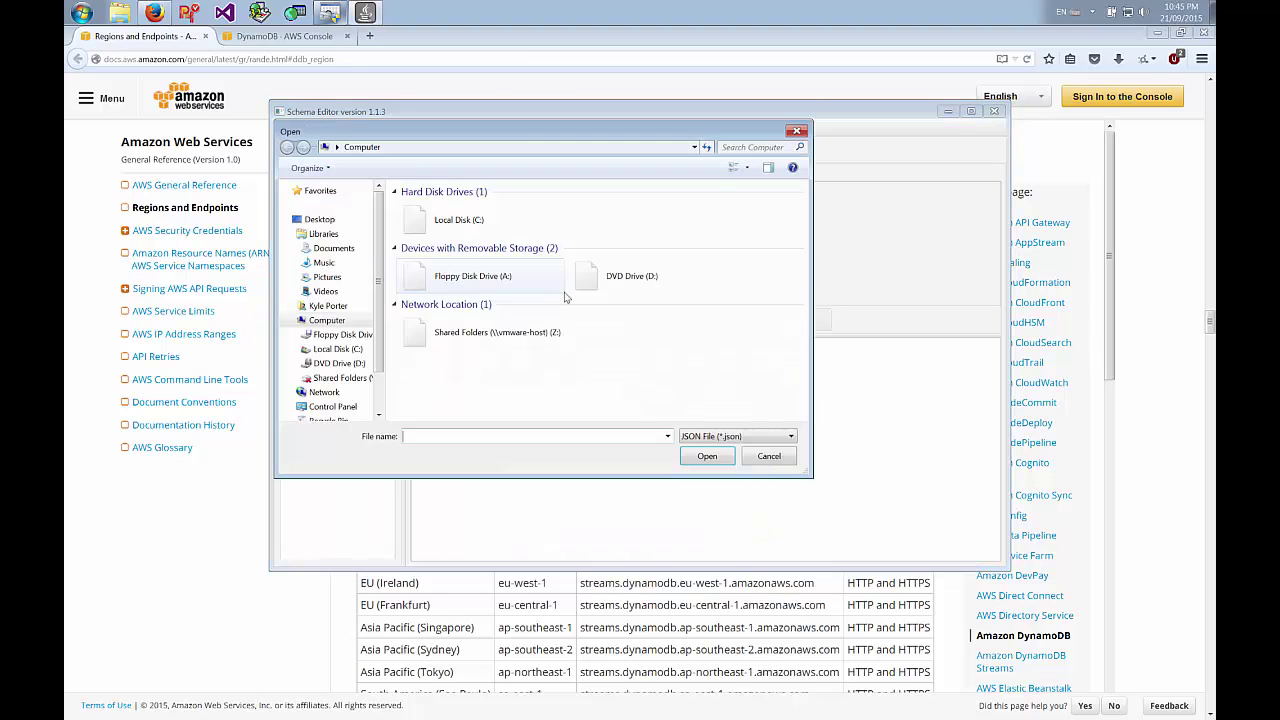
left_click(333, 250)
scroll(500, 325, "down", 5)
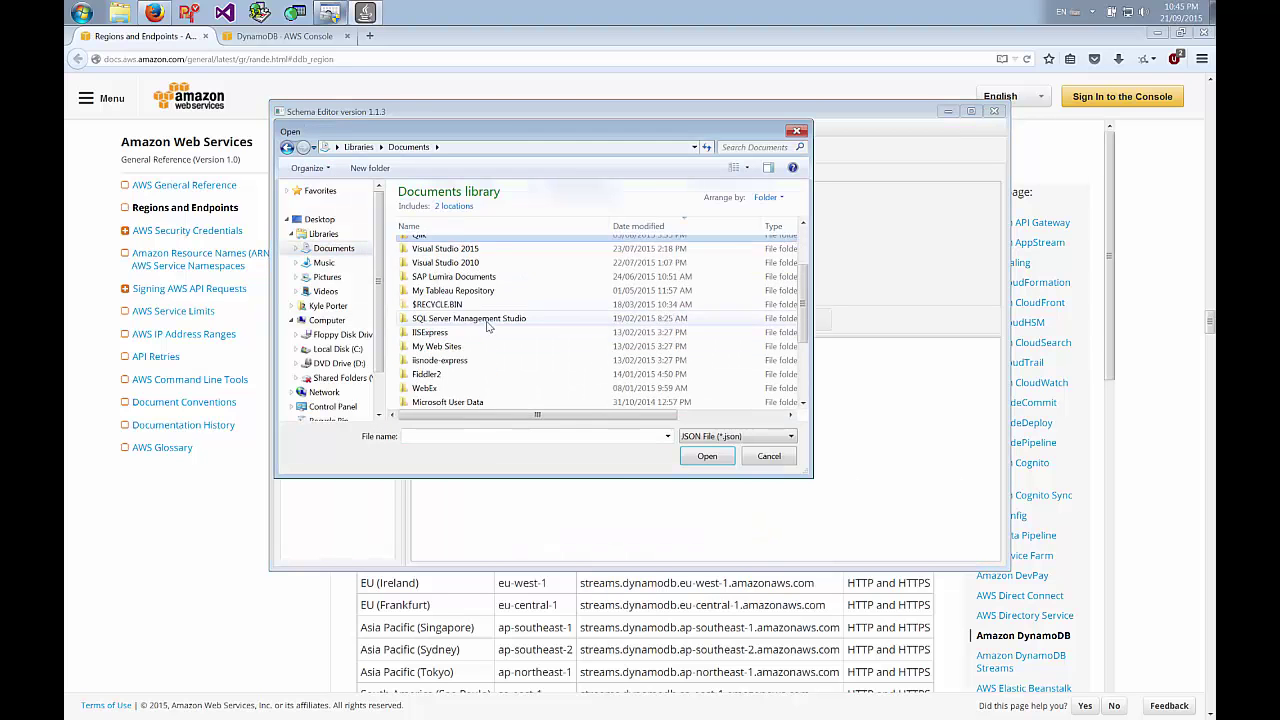
double_click(453, 404)
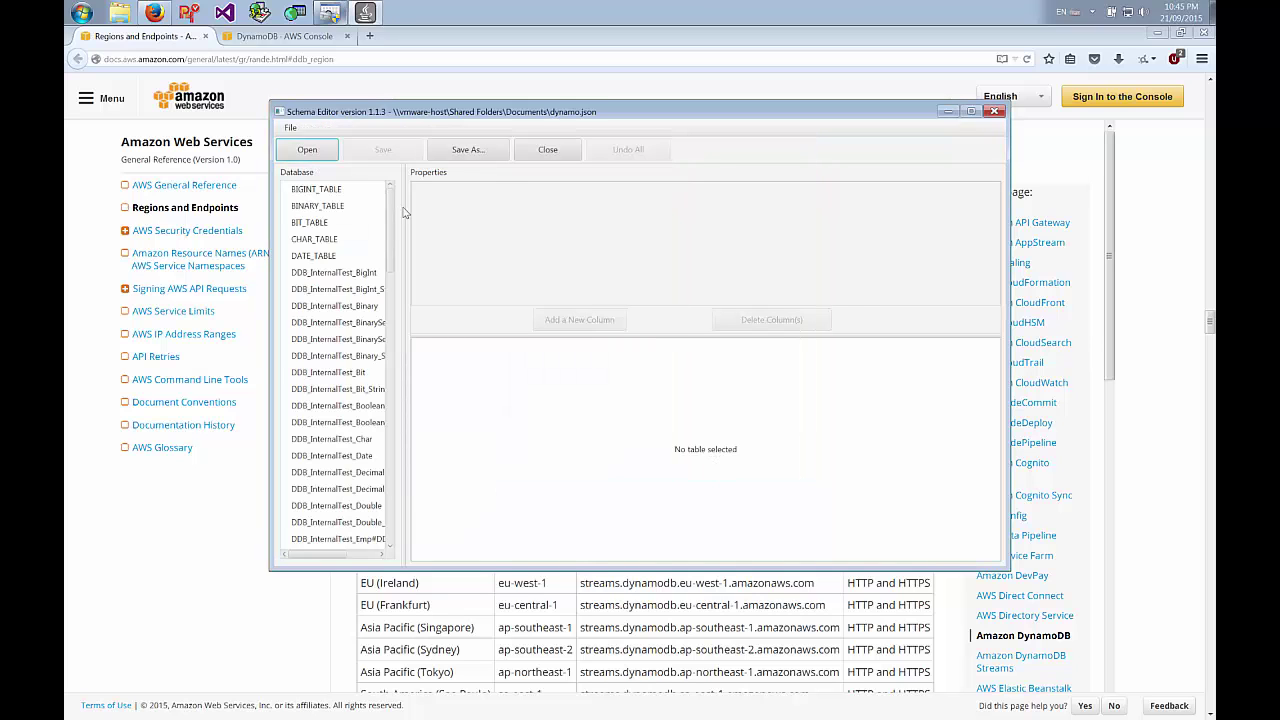
left_click_drag(404, 214, 484, 470)
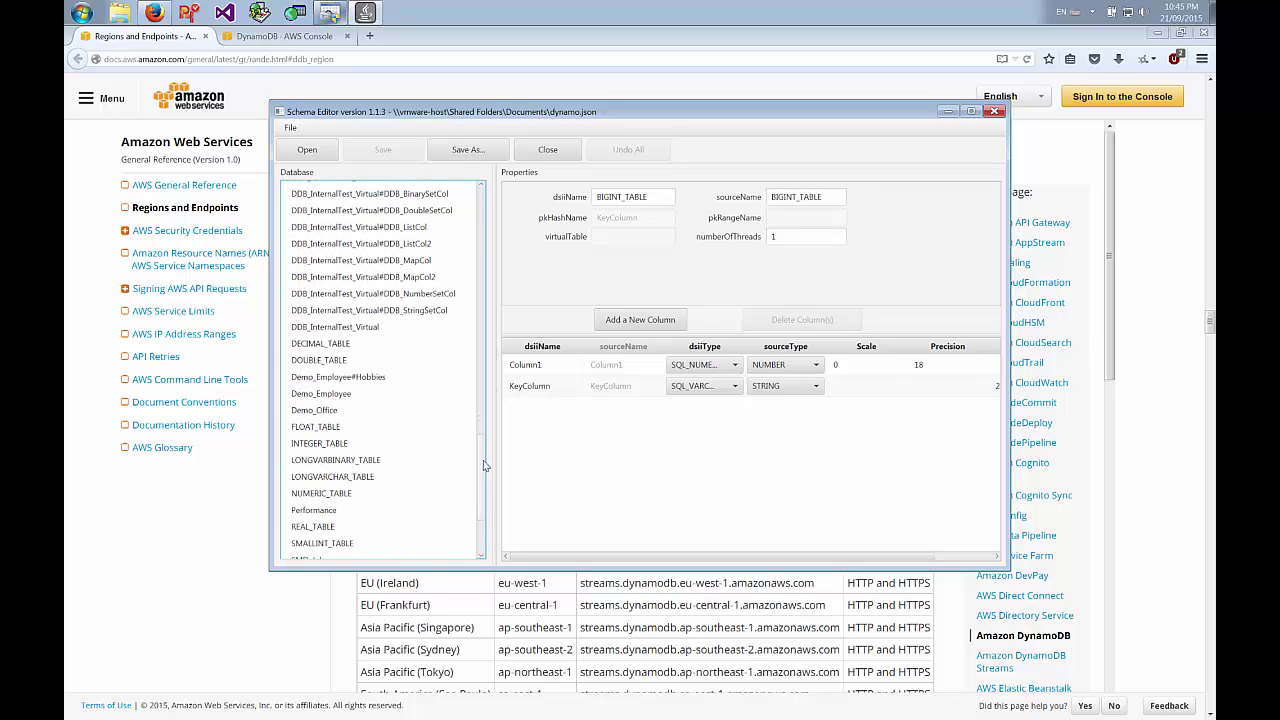
Inspect the Demo_Employee and Demo_Employee#Hobbies column mappings against item E2's two hobbies
left_click(325, 393)
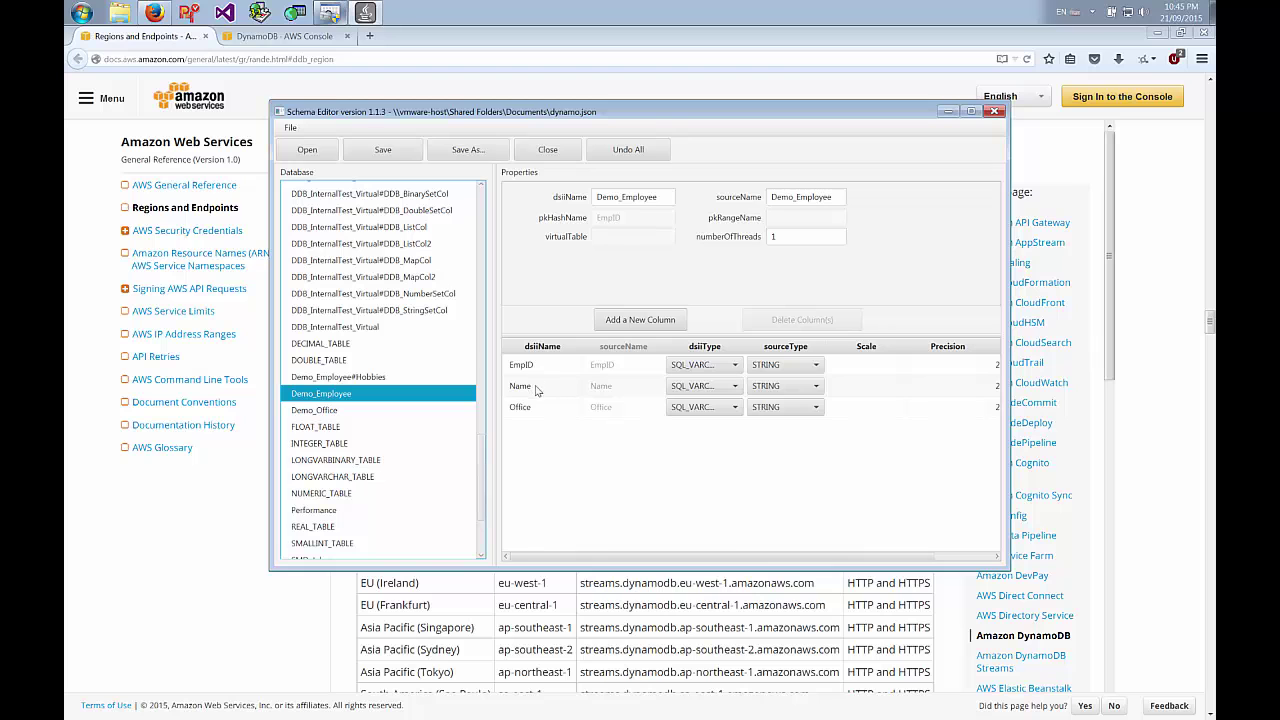
left_click(533, 433)
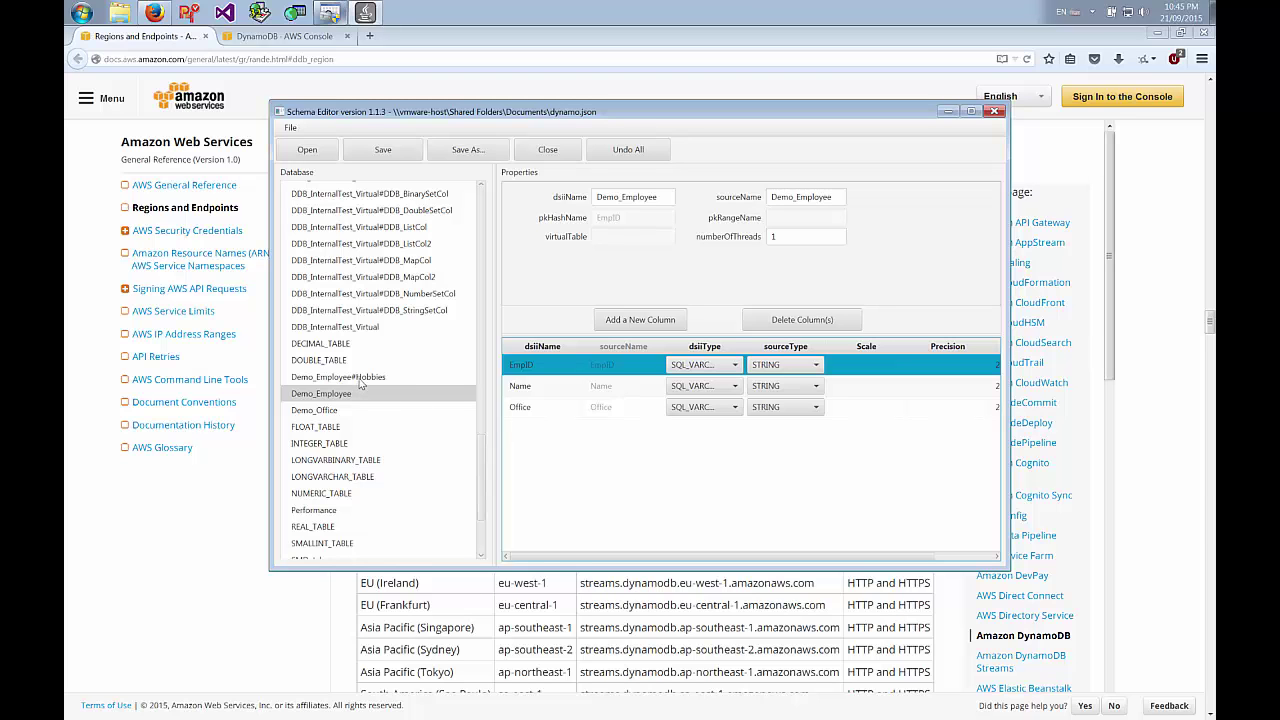
left_click(332, 377)
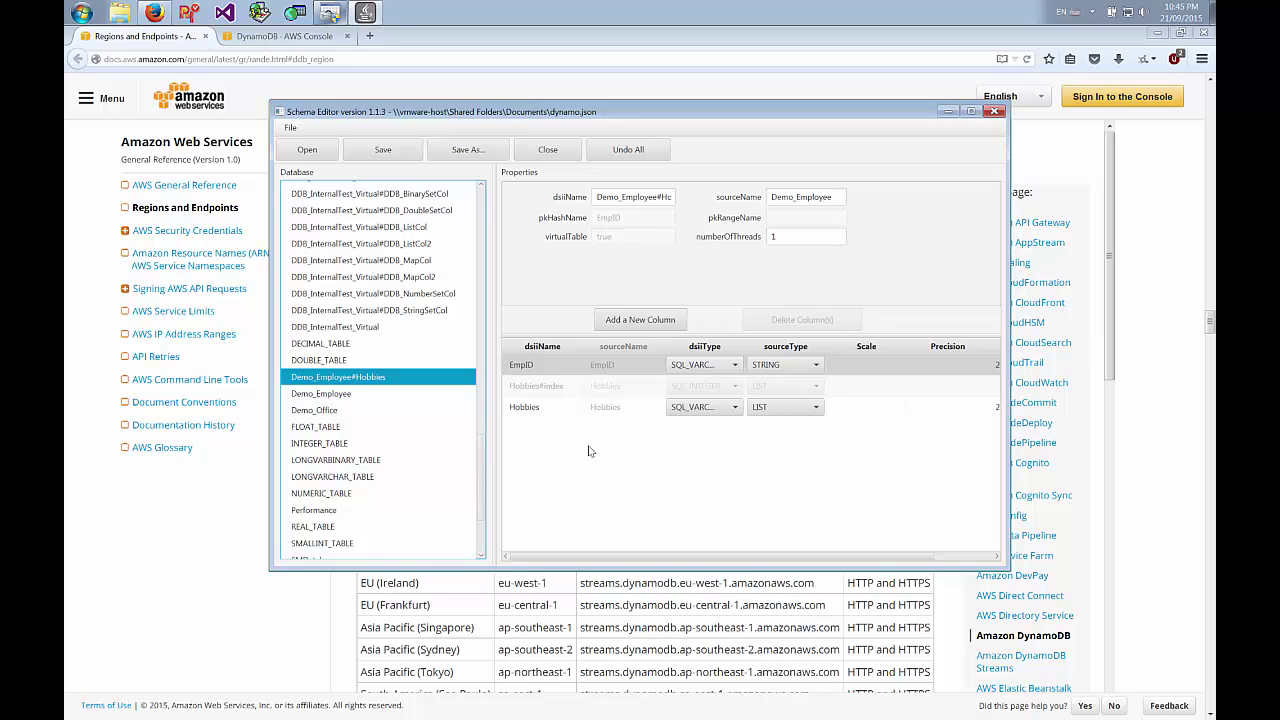
left_click(280, 36)
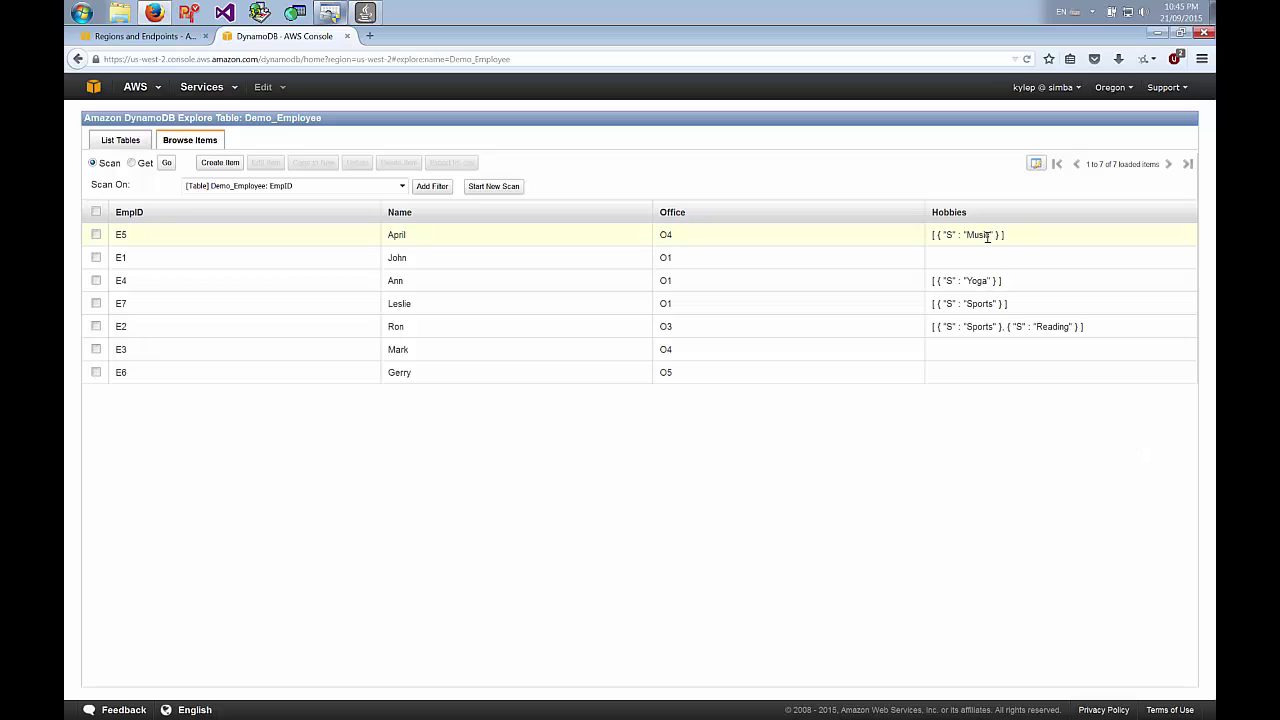
left_click(1057, 326)
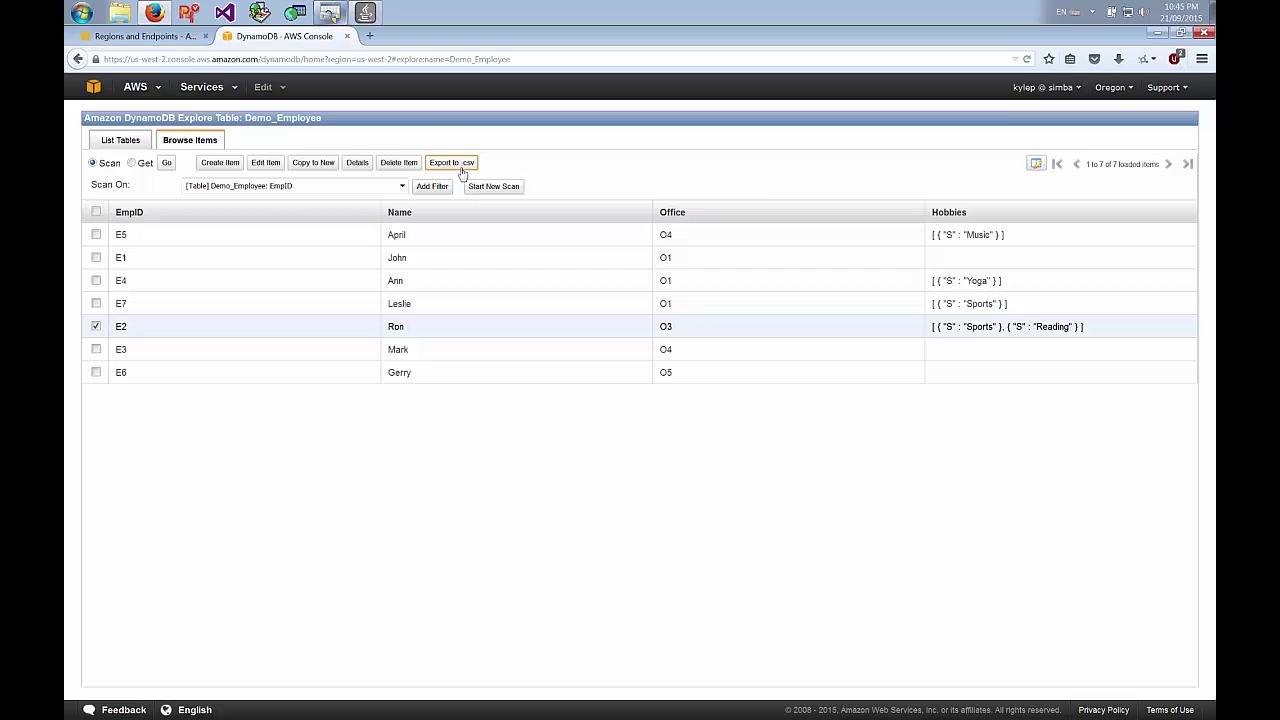
left_click(378, 13)
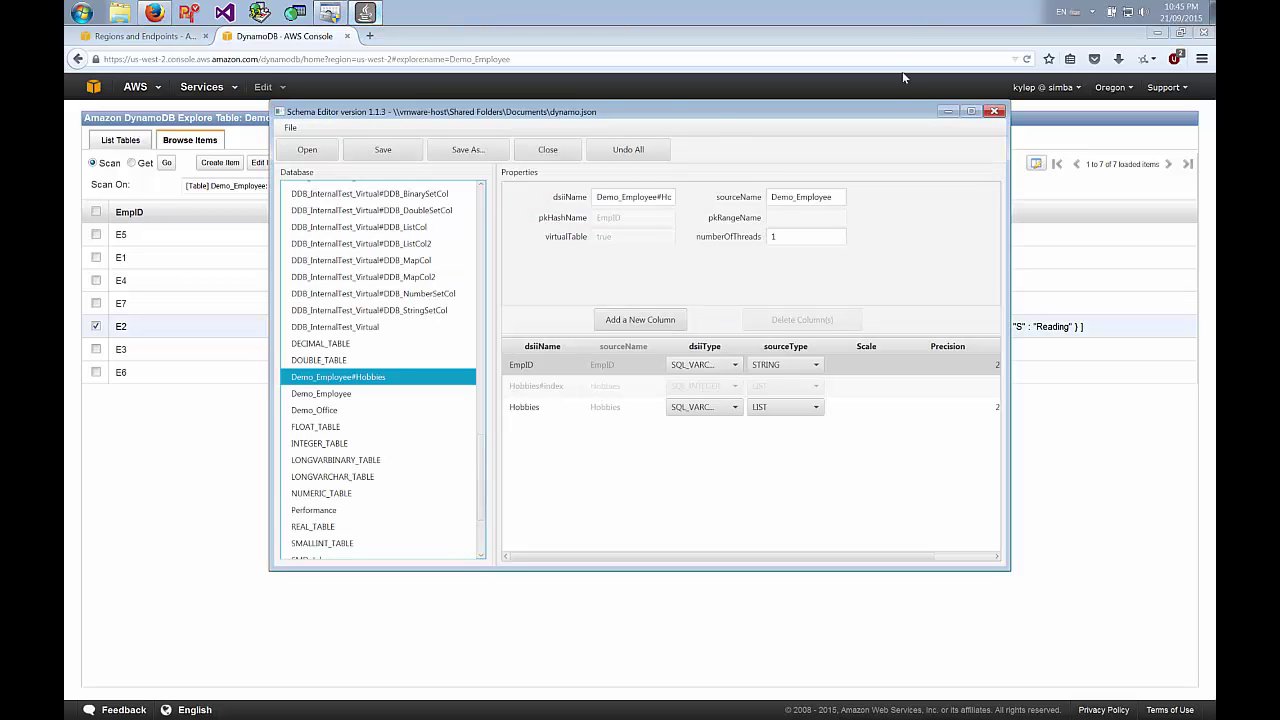
Upload the edited schema as driver metadata, close the DSN setup, and launch Power BI Desktop
left_click(330, 12)
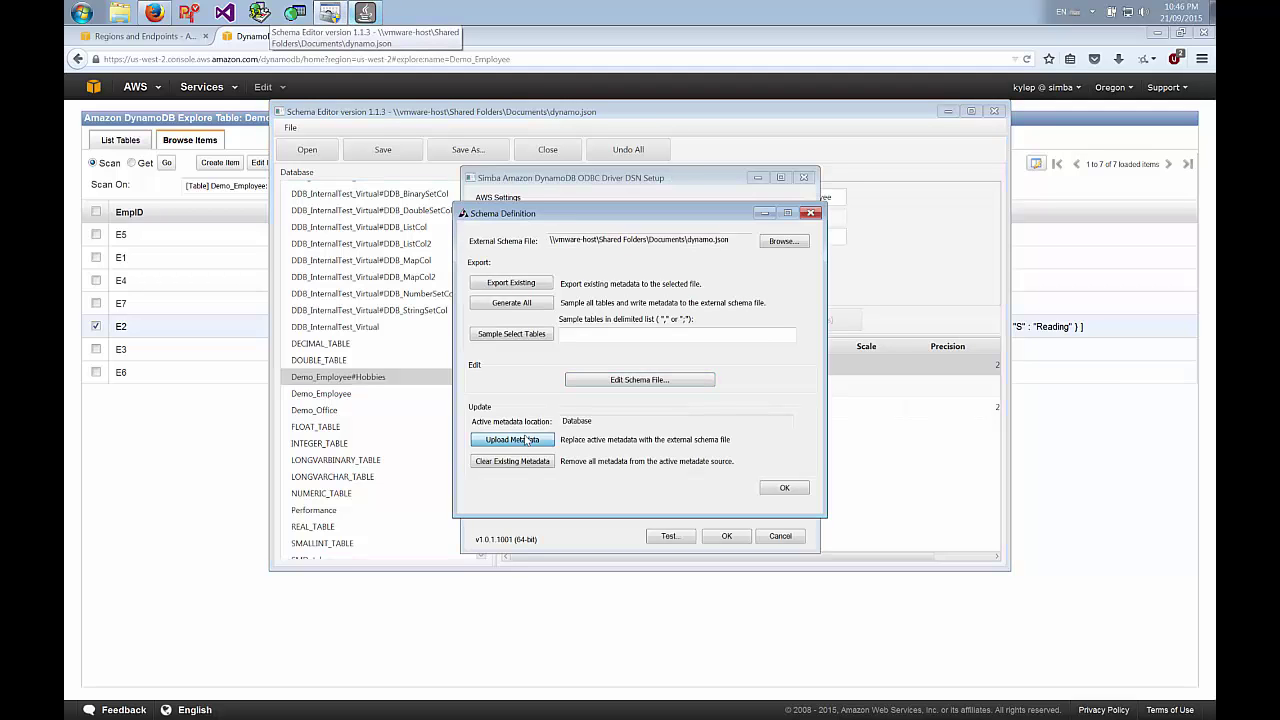
left_click(527, 441)
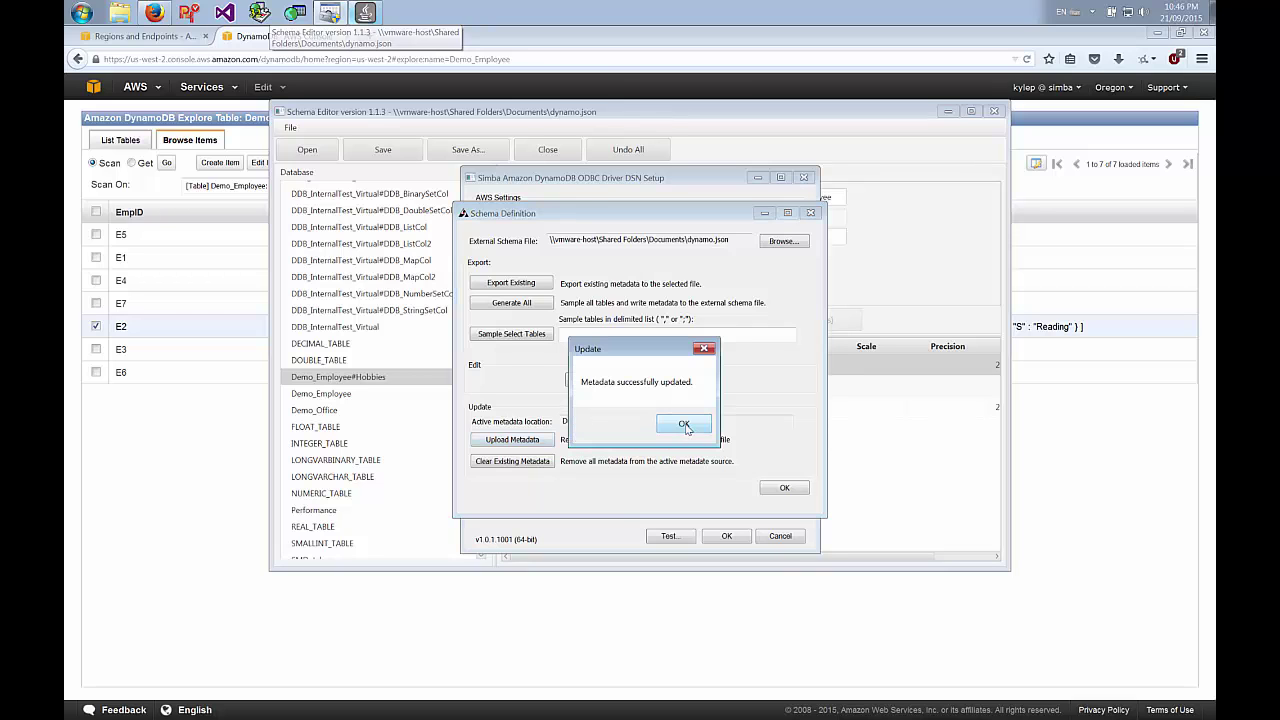
left_click(686, 428)
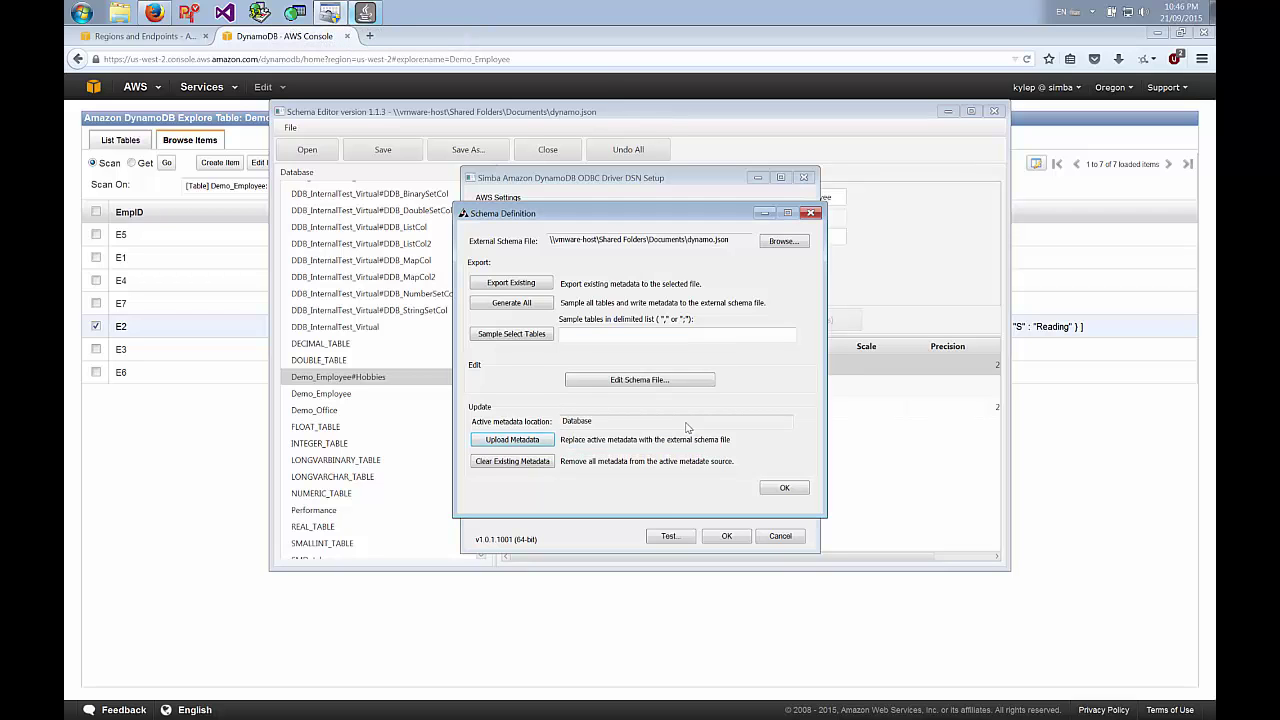
left_click(785, 488)
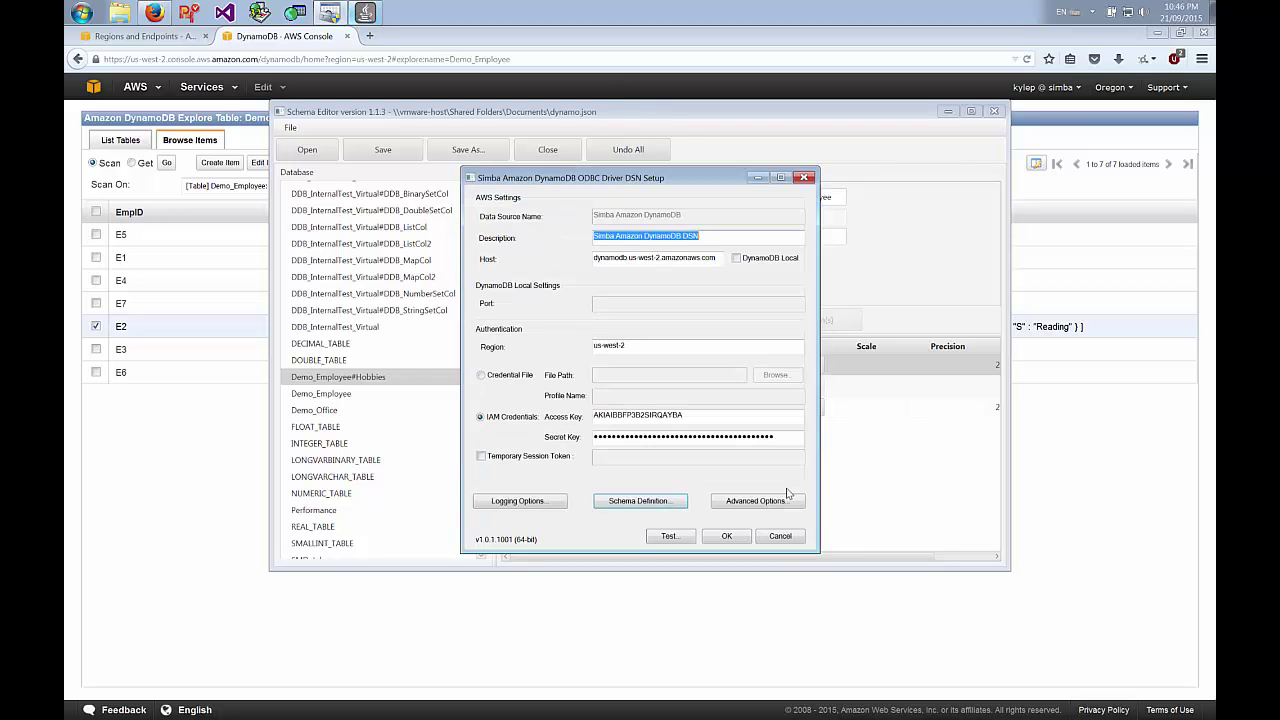
left_click(735, 535)
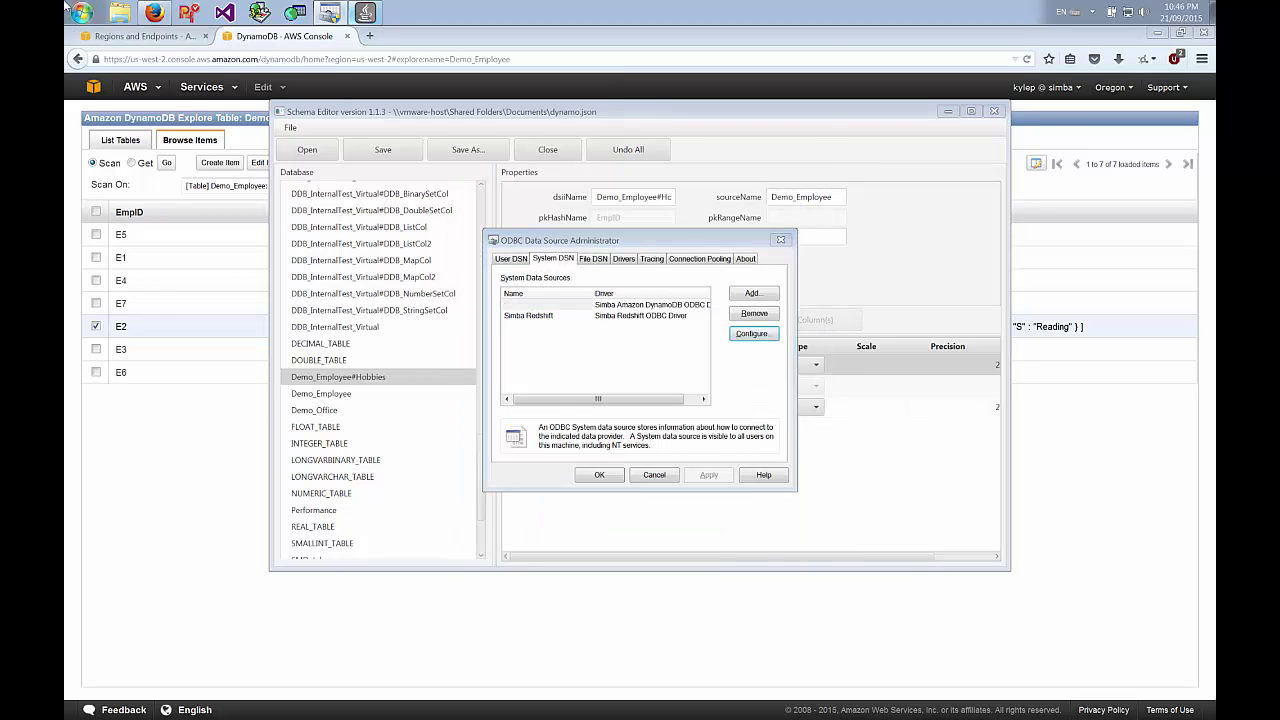
left_click(66, 8)
Get past the Power BI Desktop startup to the untitled report's welcome screen
left_click(647, 305)
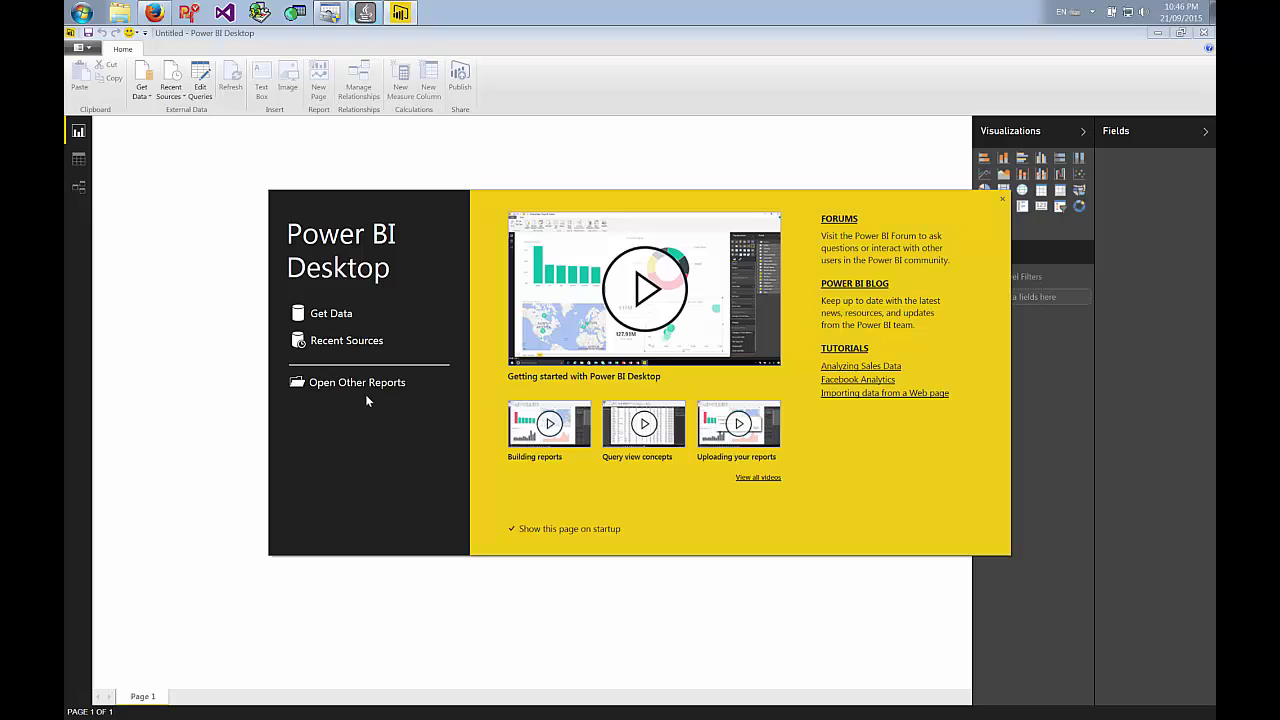
Choose ODBC under Get Data's Other sources
left_click(331, 314)
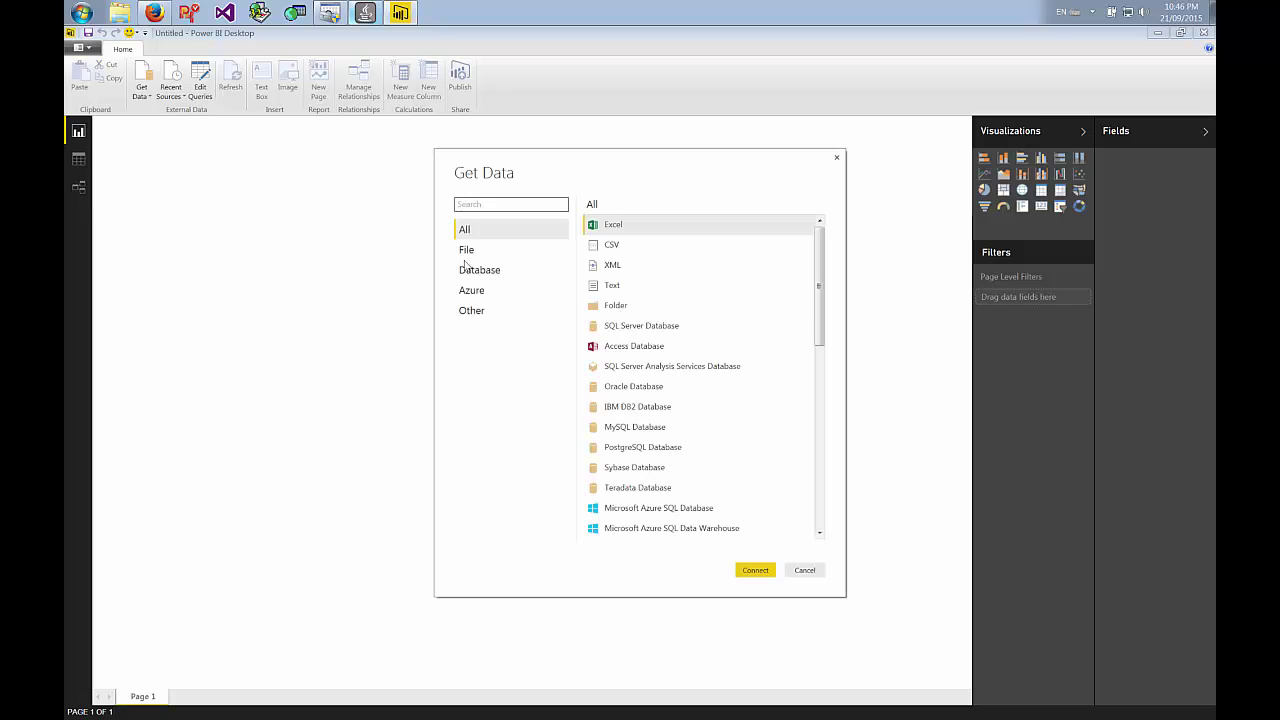
left_click(489, 312)
left_click(643, 455)
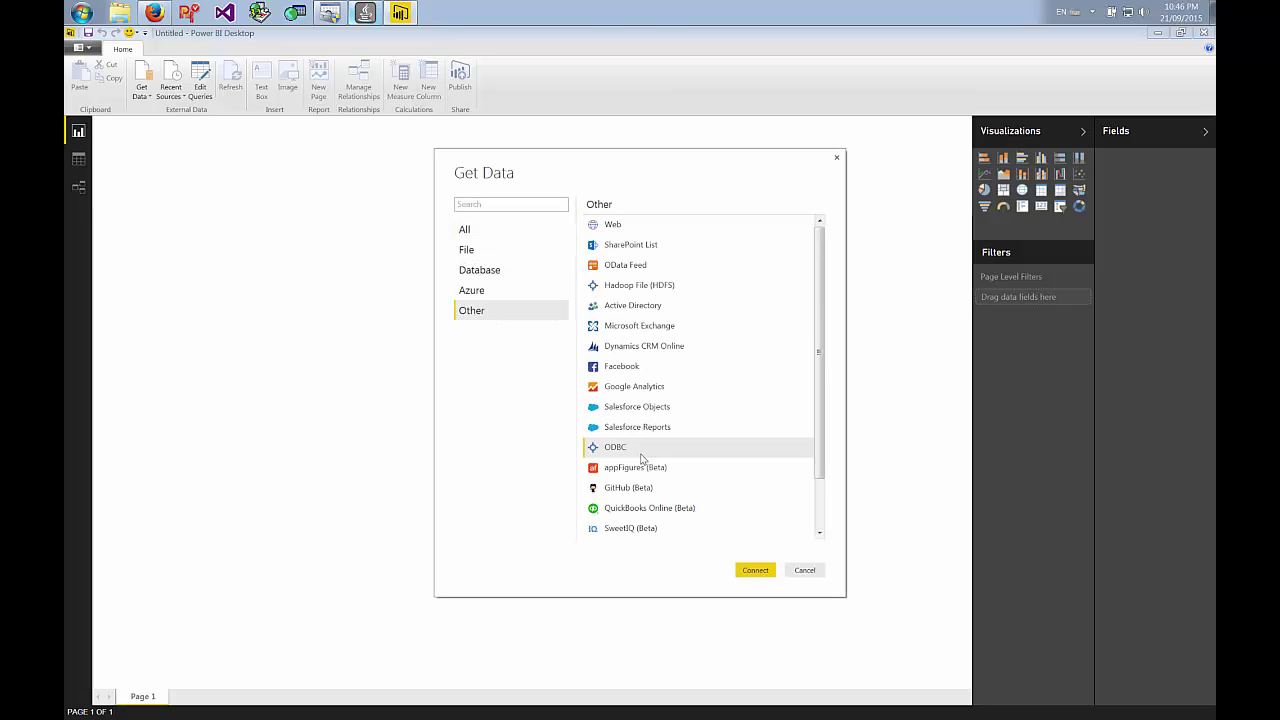
left_click(765, 577)
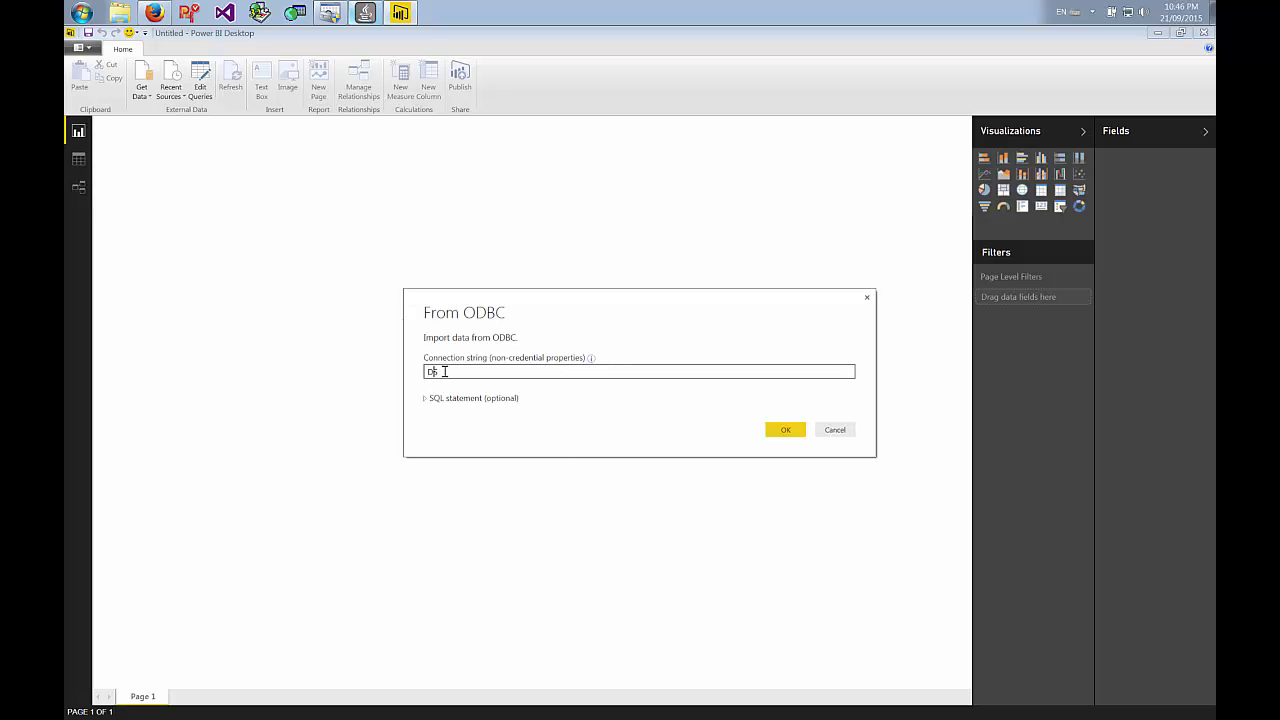
Enter the connection string DSN=Simba Amazon DynamoDB and submit it
type("DSN=")
left_click(334, 12)
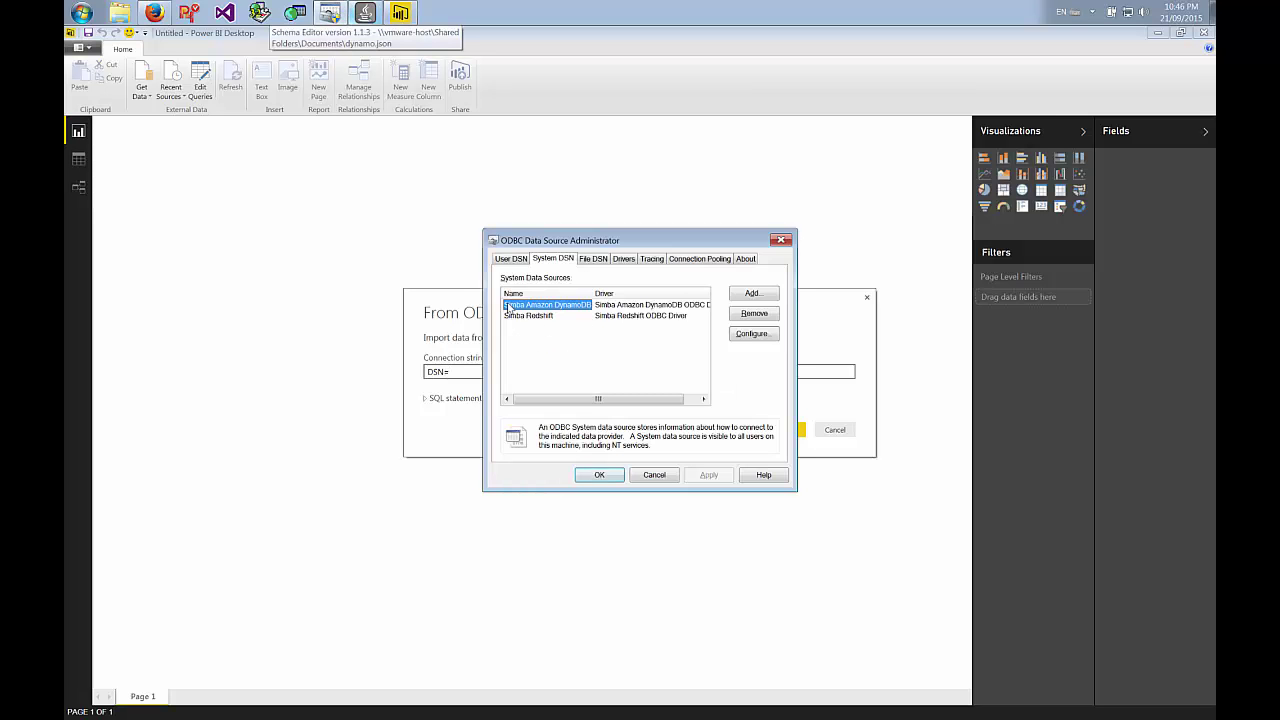
left_click(457, 337)
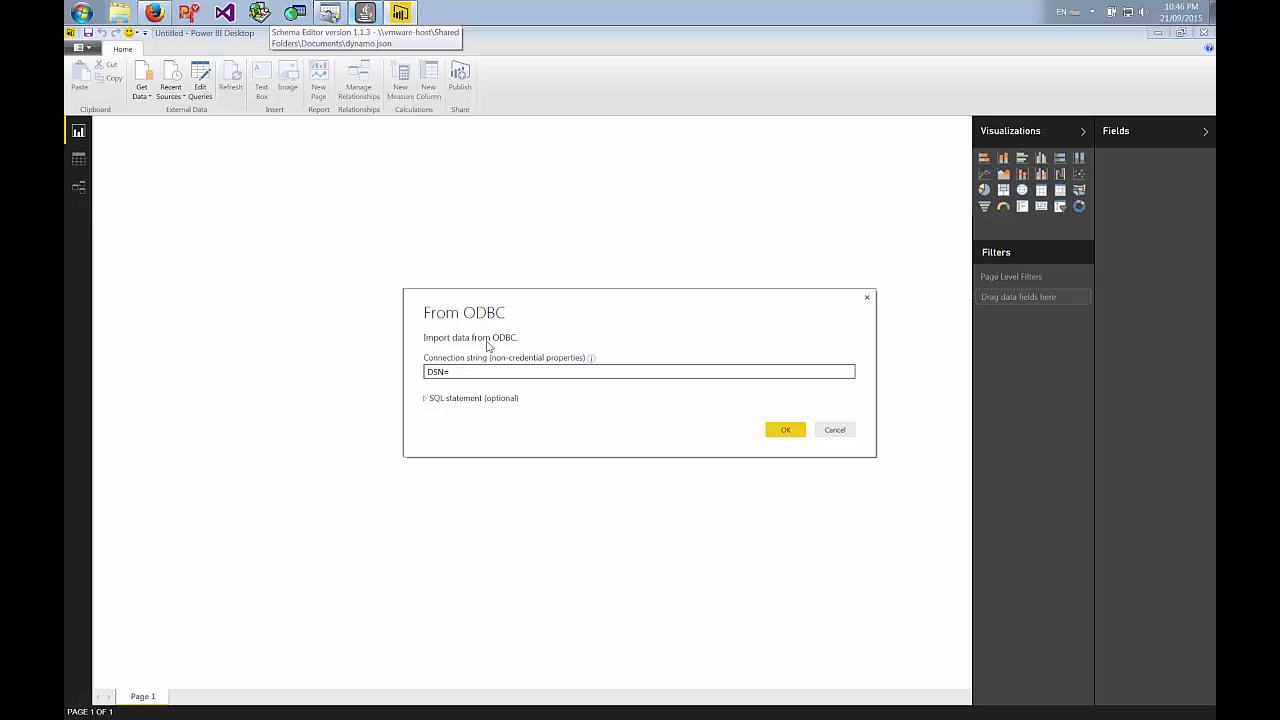
type("Simba Amazon DynamoDB")
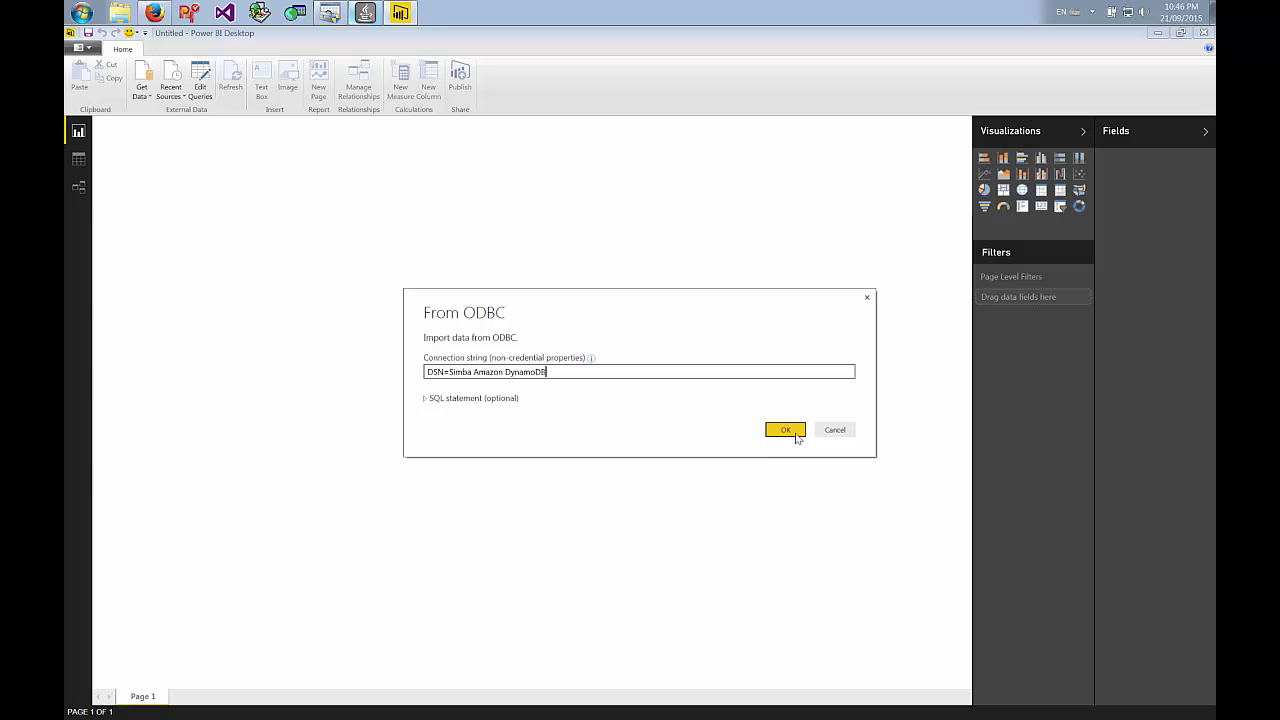
left_click(786, 430)
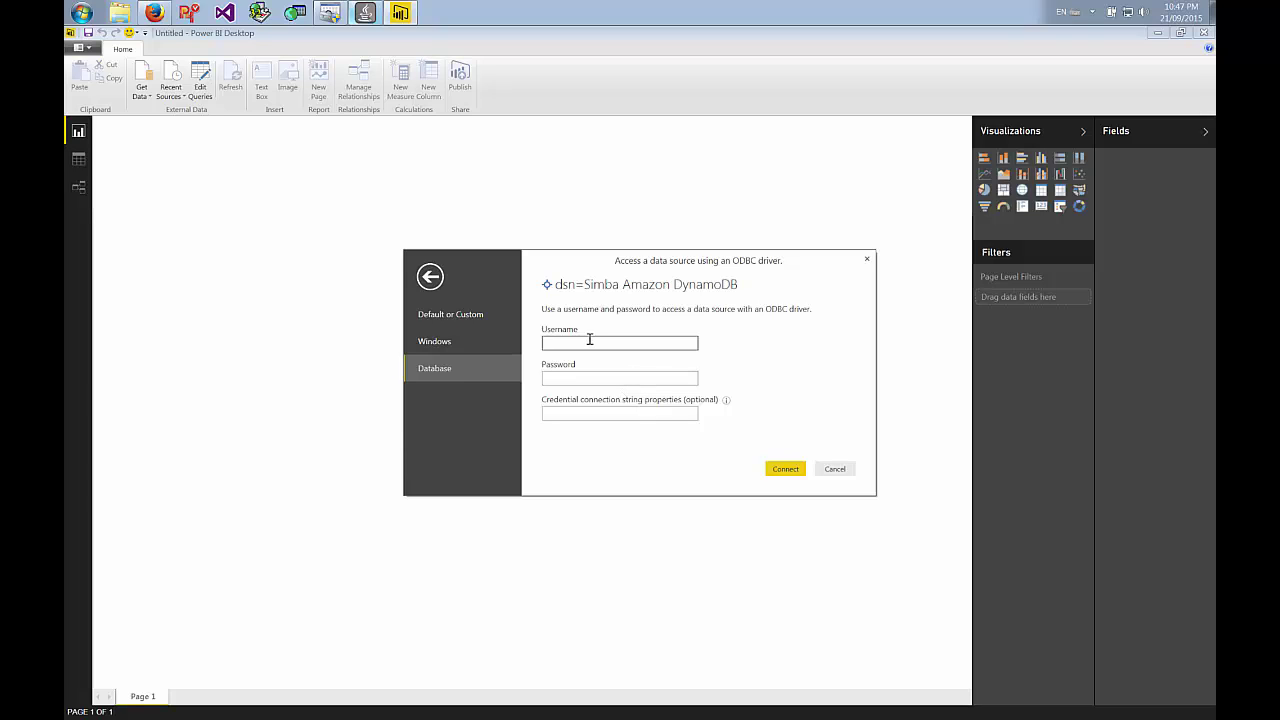
Connect with the username and password left blank
left_click(785, 470)
left_click(603, 369)
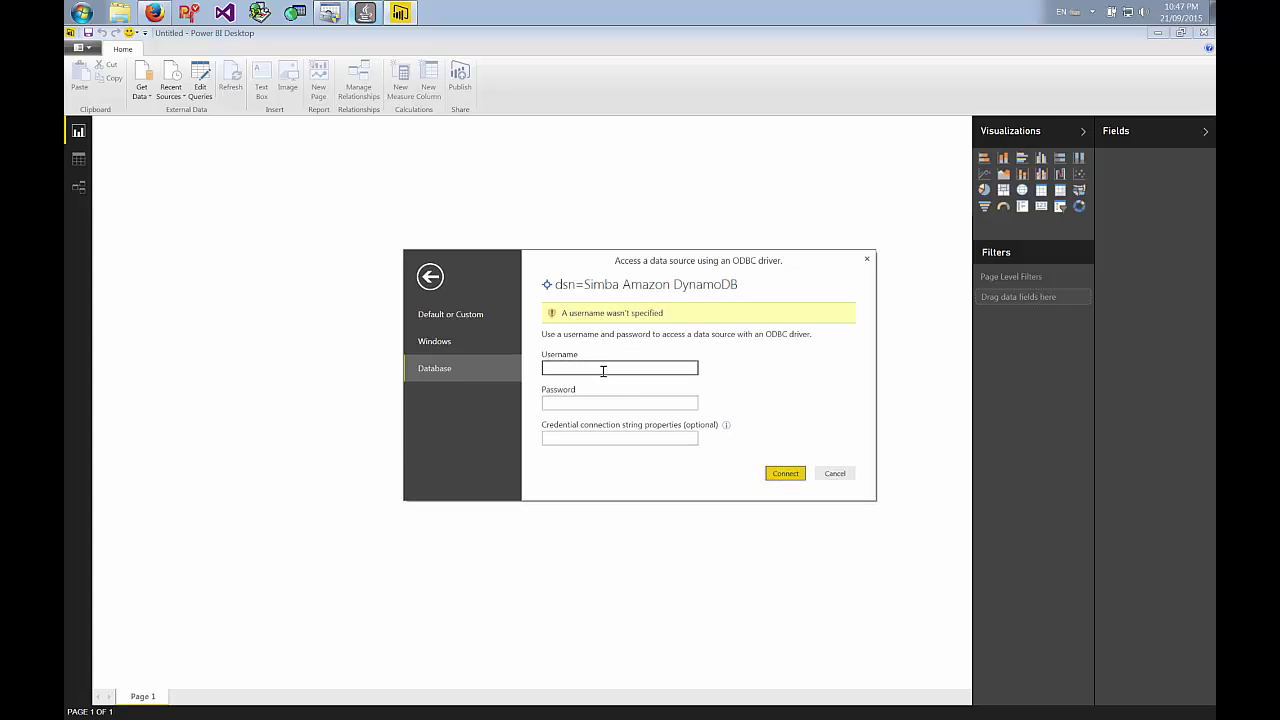
left_click(782, 475)
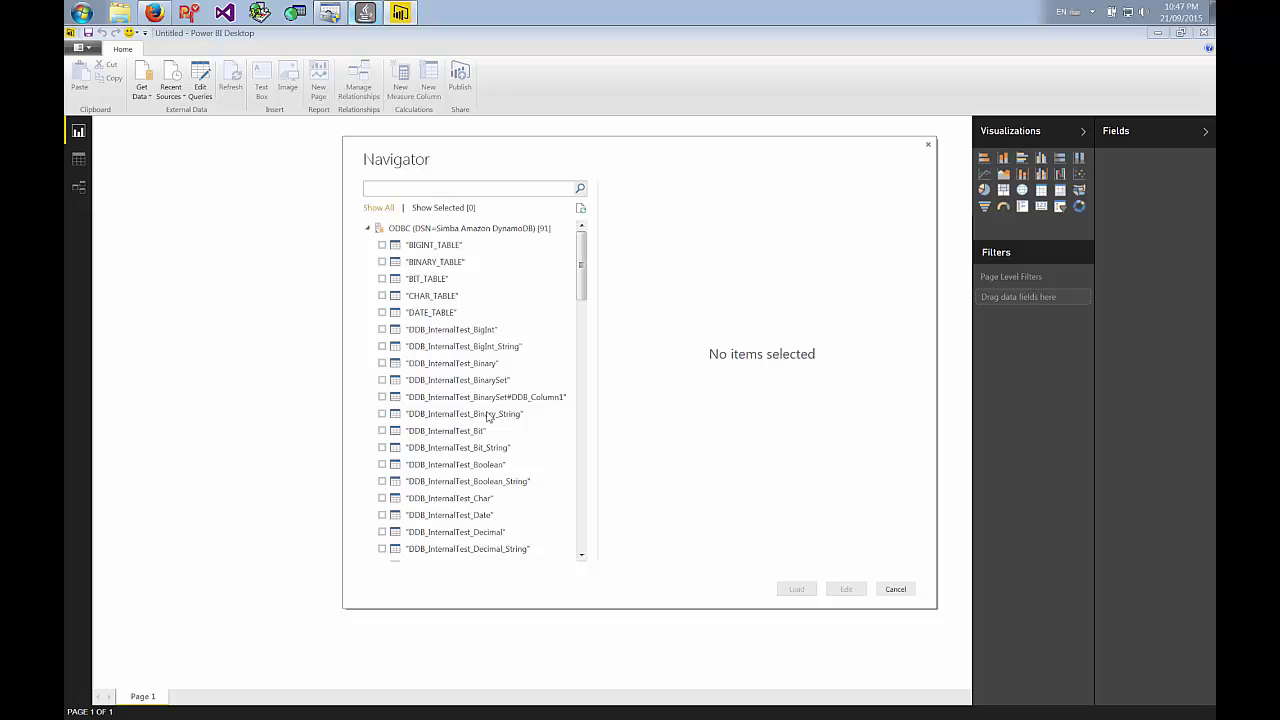
Preview and tick Demo_Employee and Demo_Employee#Hobbies in Navigator, then open them in Query Editor
left_click_drag(582, 266, 583, 498)
left_click(423, 336)
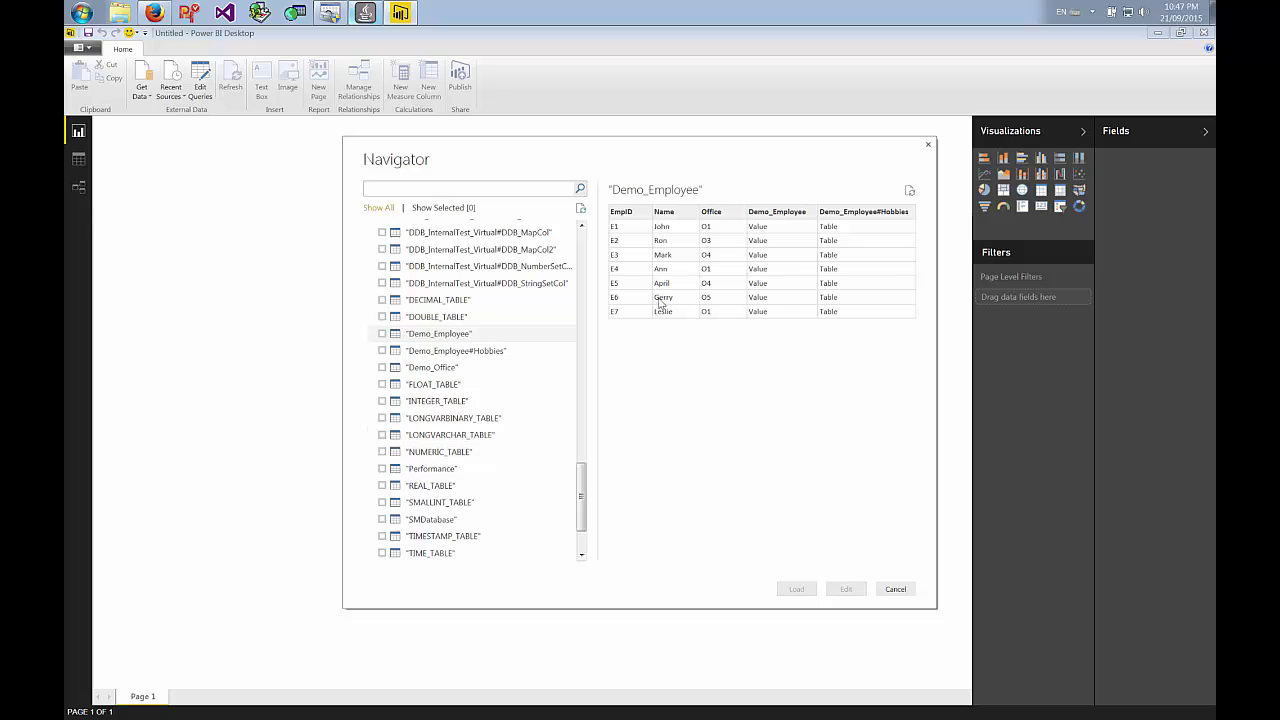
left_click(413, 351)
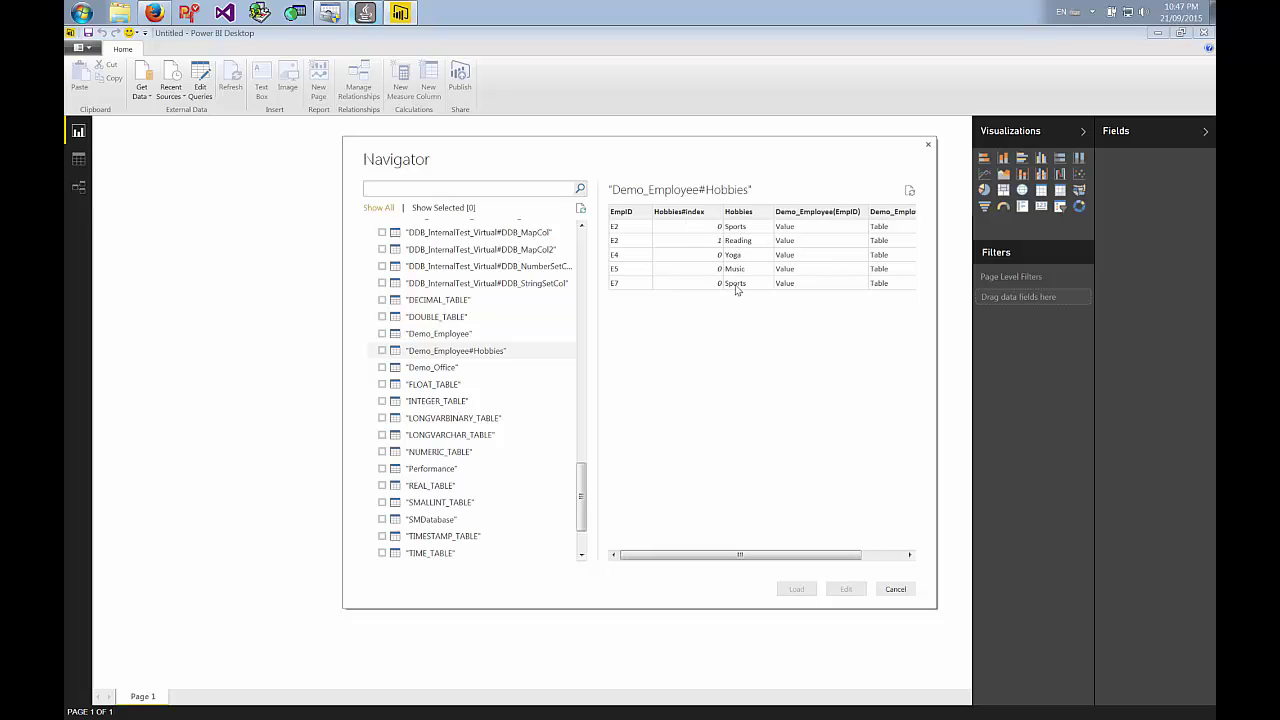
left_click(381, 350)
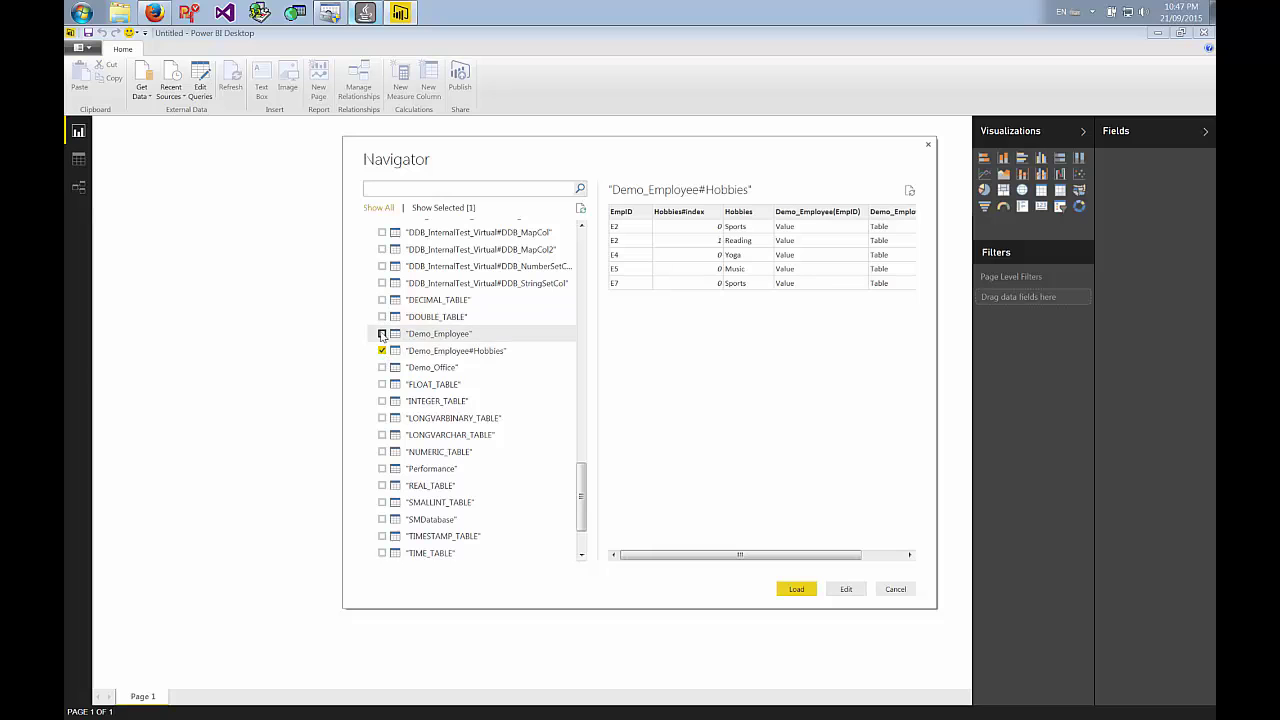
left_click(381, 334)
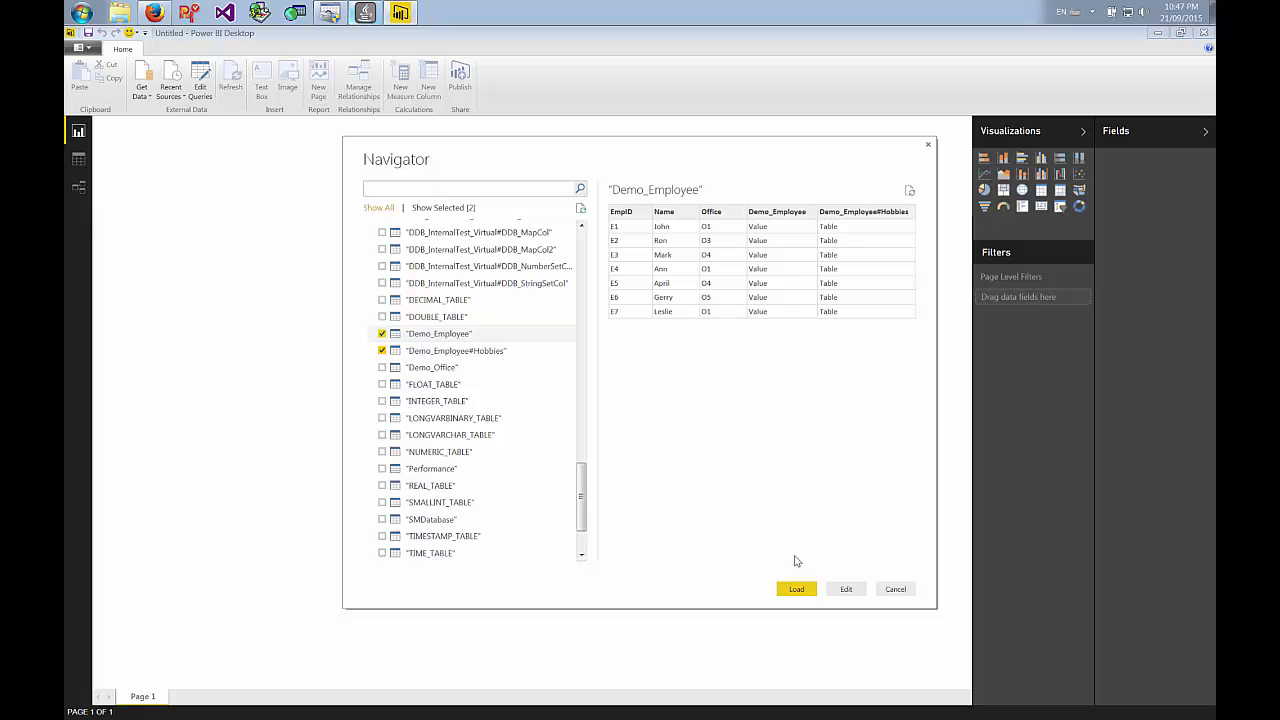
left_click(846, 589)
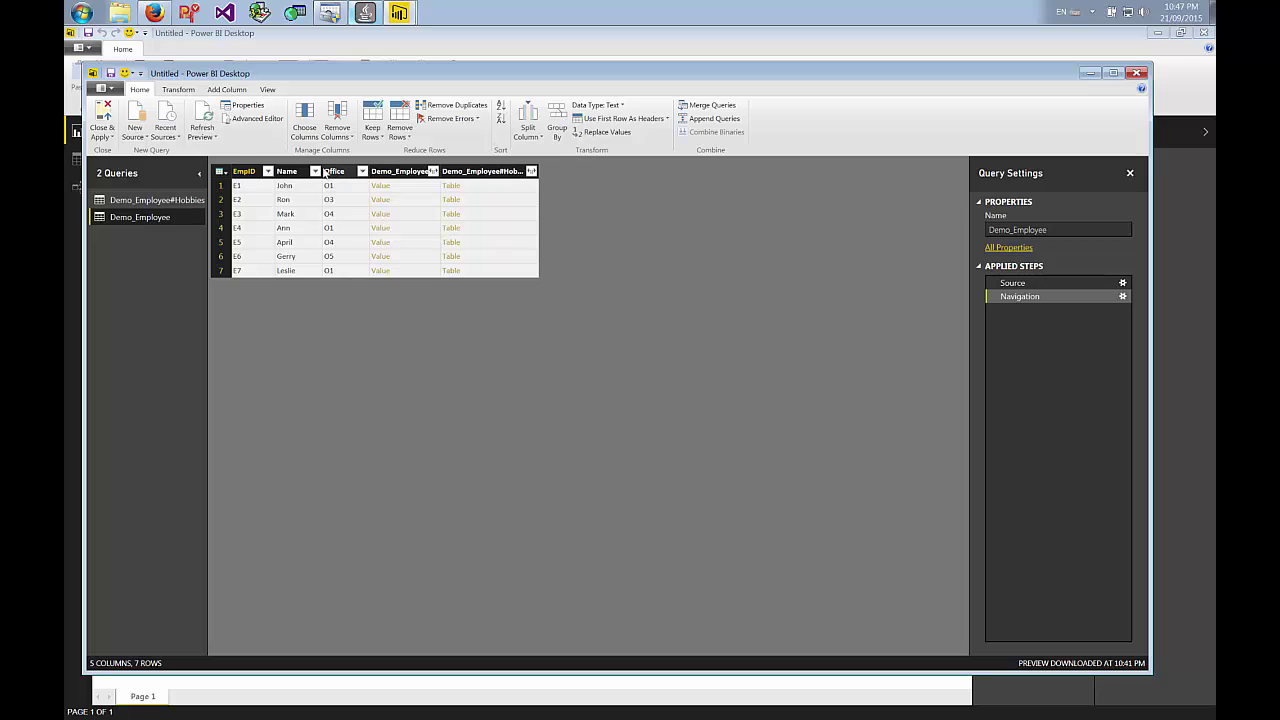
Split the Office column every 1 character and remove the letter-only Office.1 column
left_click(332, 172)
left_click(529, 120)
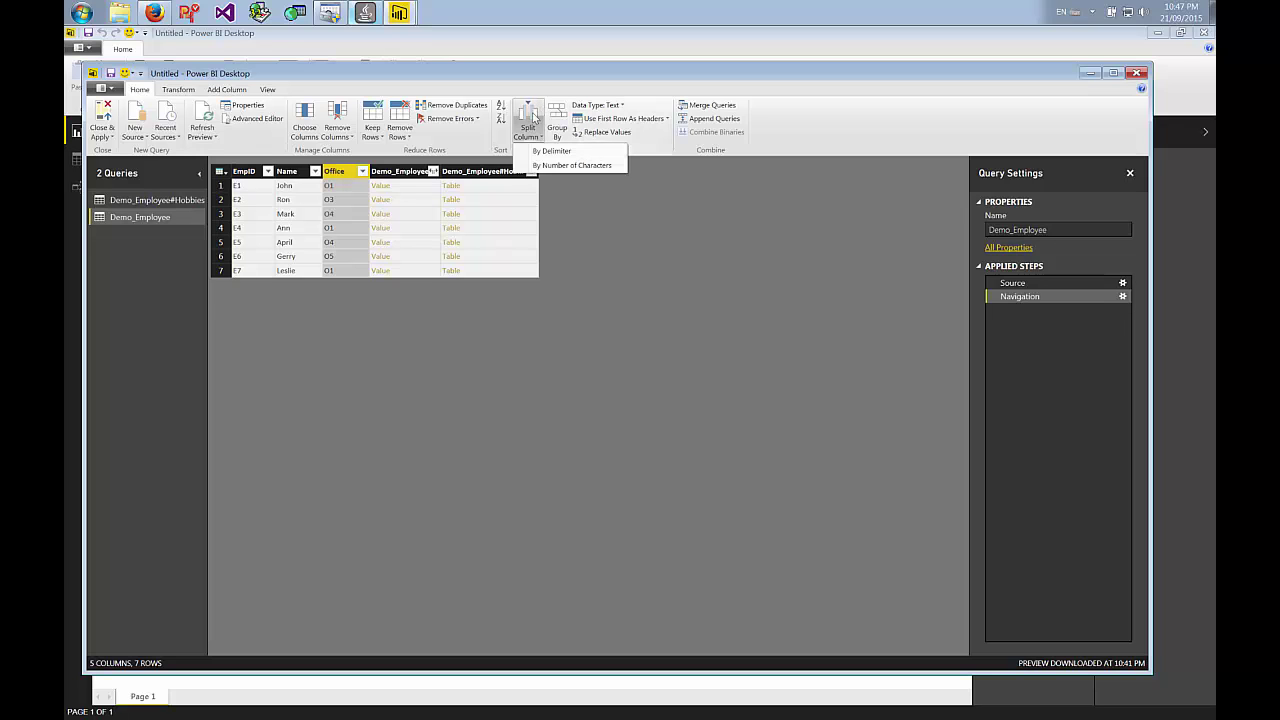
left_click(571, 165)
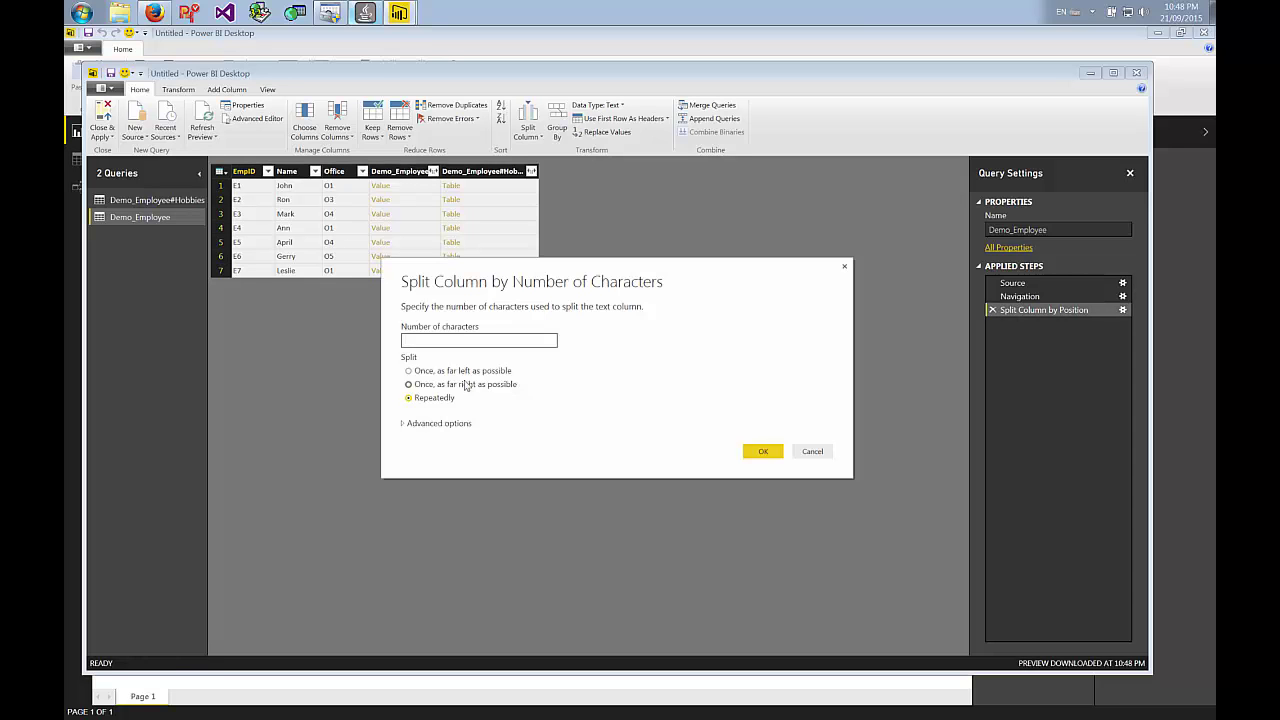
type("1")
left_click(760, 451)
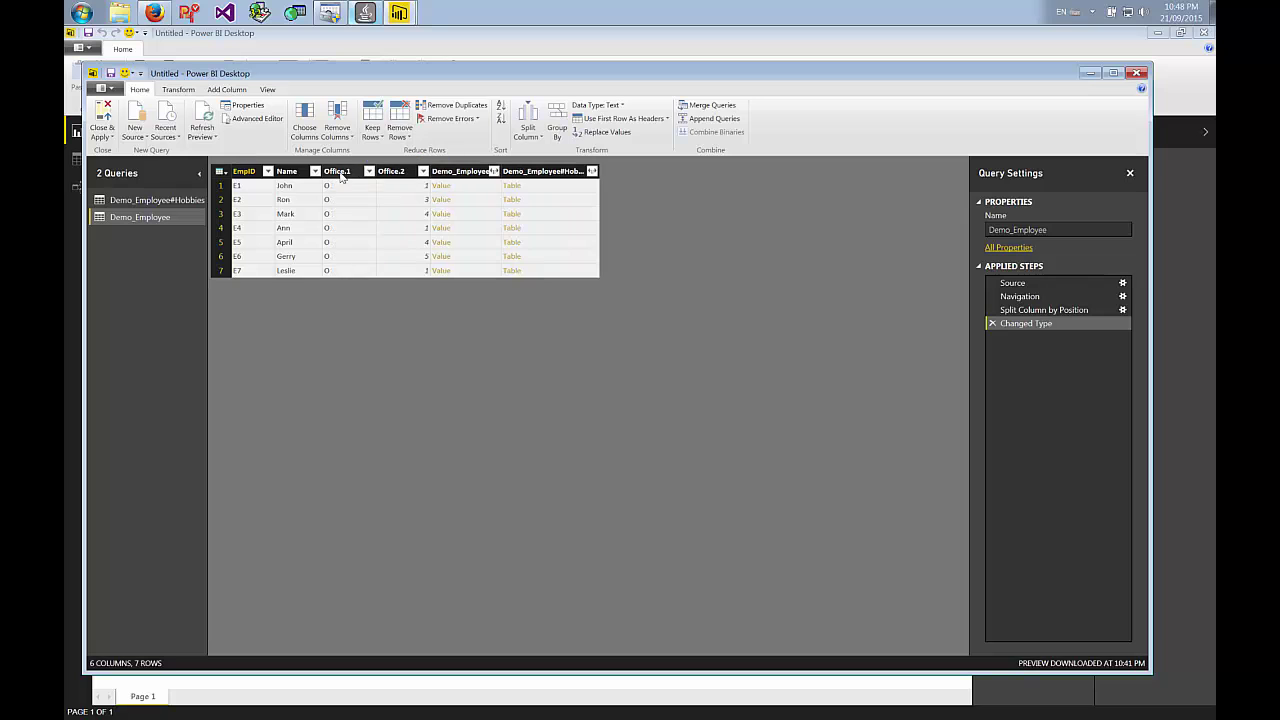
left_click(341, 172)
left_click(337, 112)
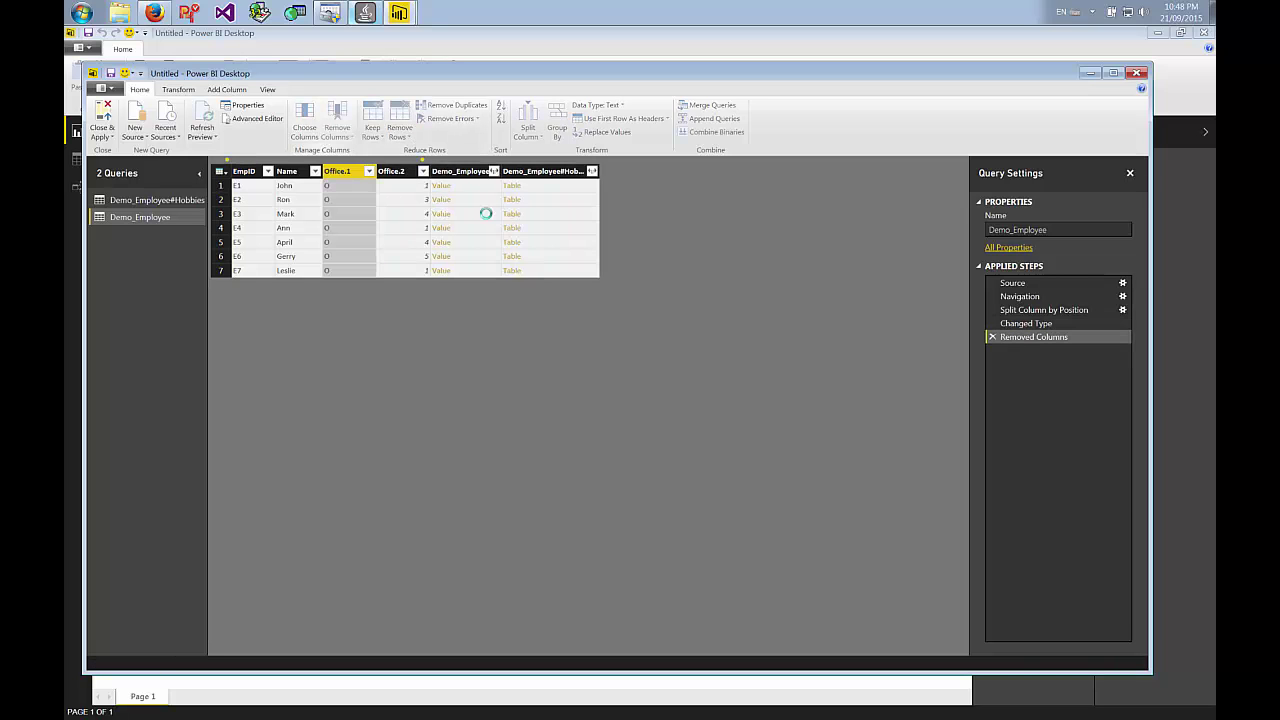
Set Office.2's data type to Text and Close & Apply
left_click(340, 172)
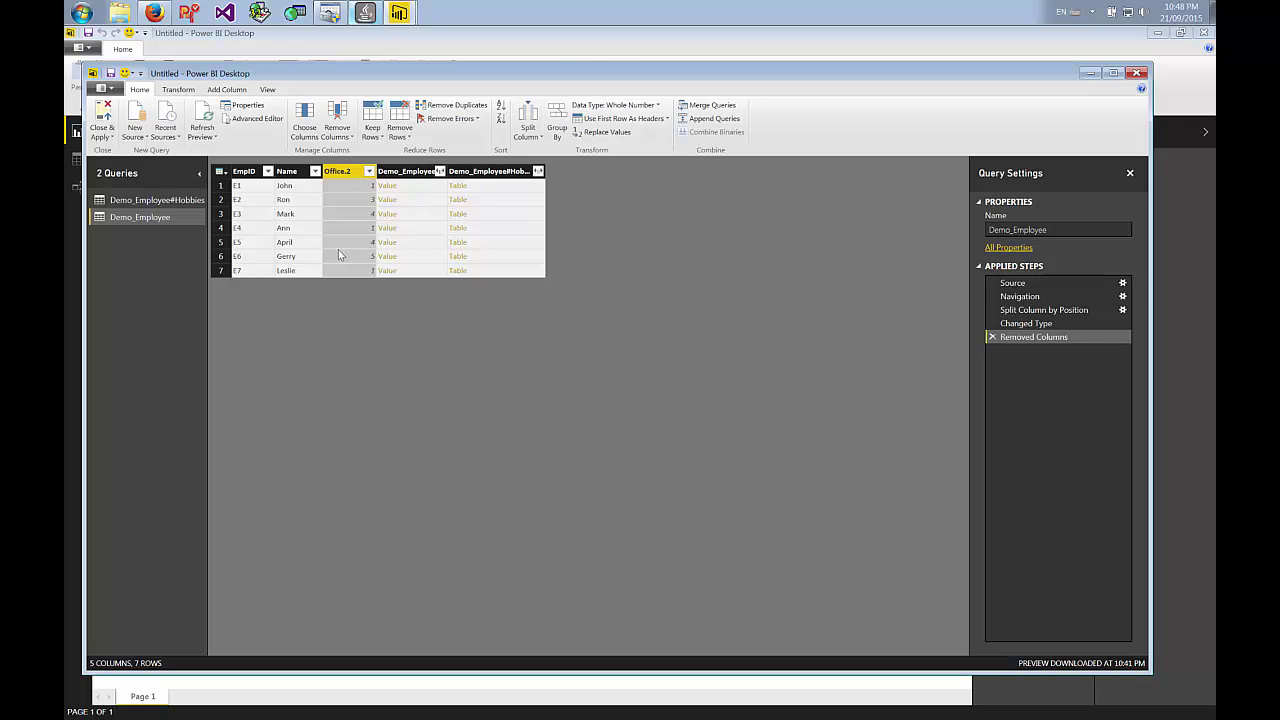
left_click(614, 105)
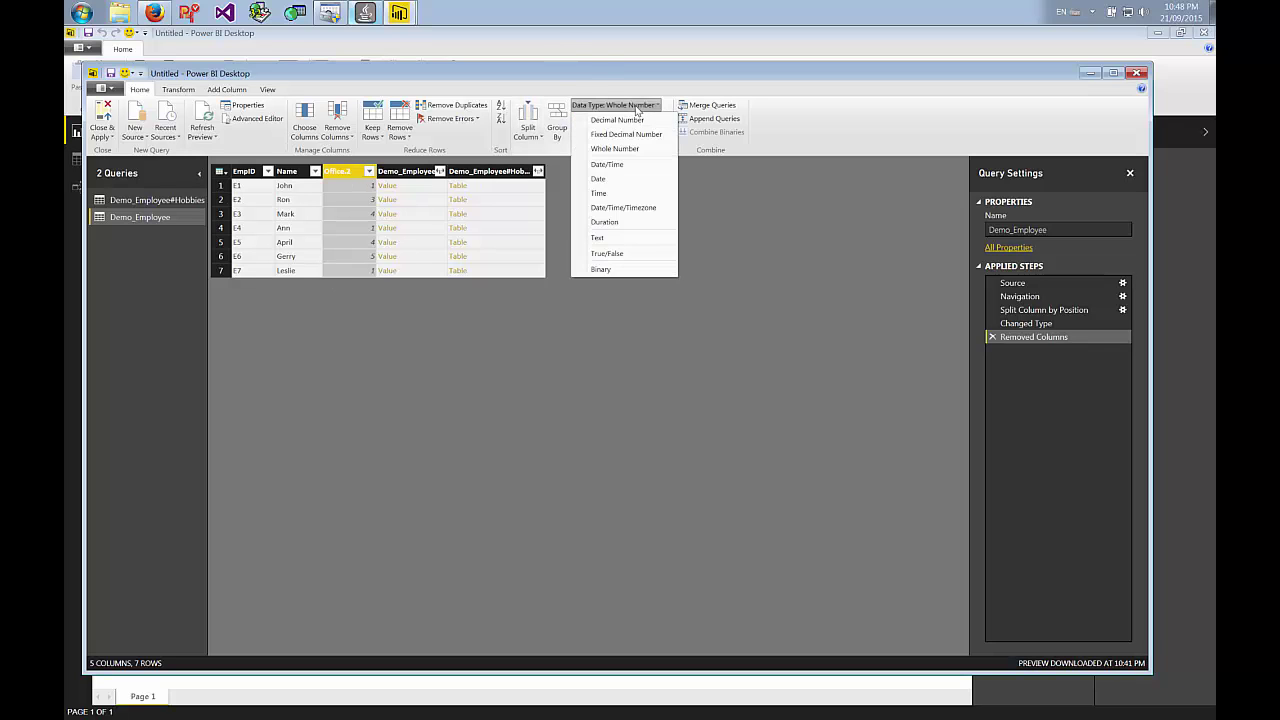
left_click(615, 240)
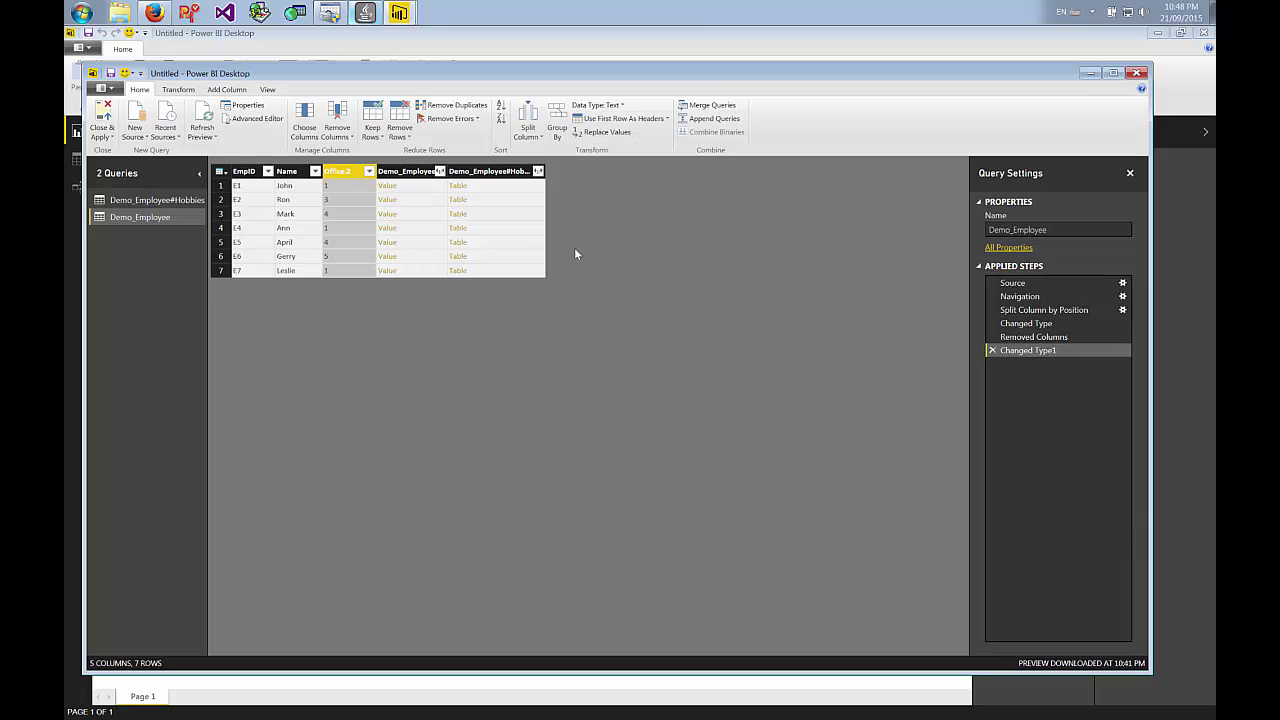
left_click(103, 115)
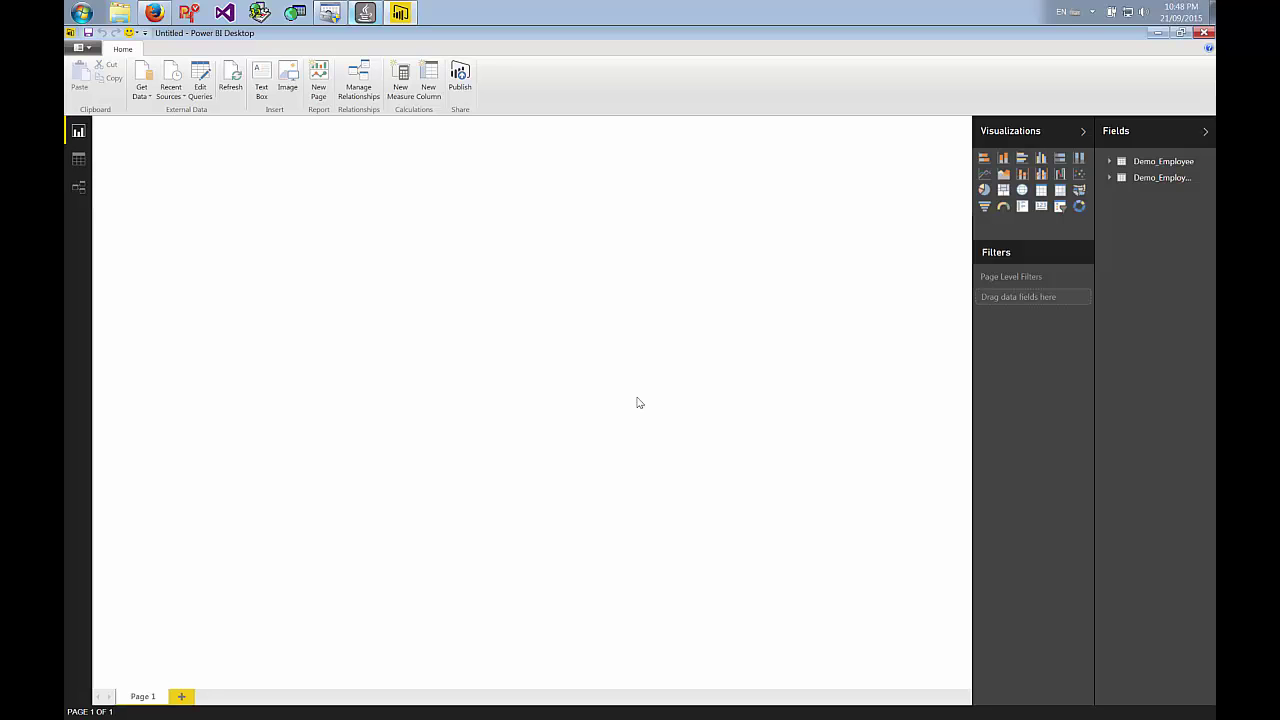
Add a card visual showing the Count of EmpID, which reads 7
left_click(1108, 161)
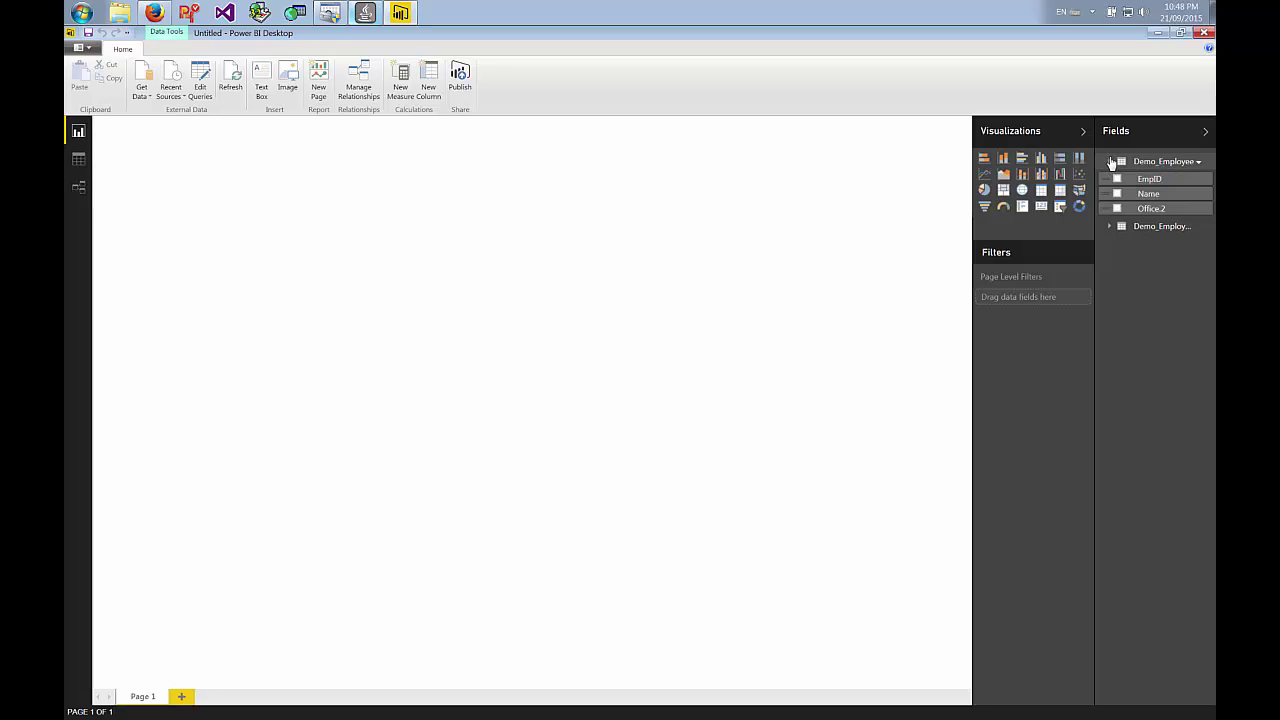
left_click(1108, 228)
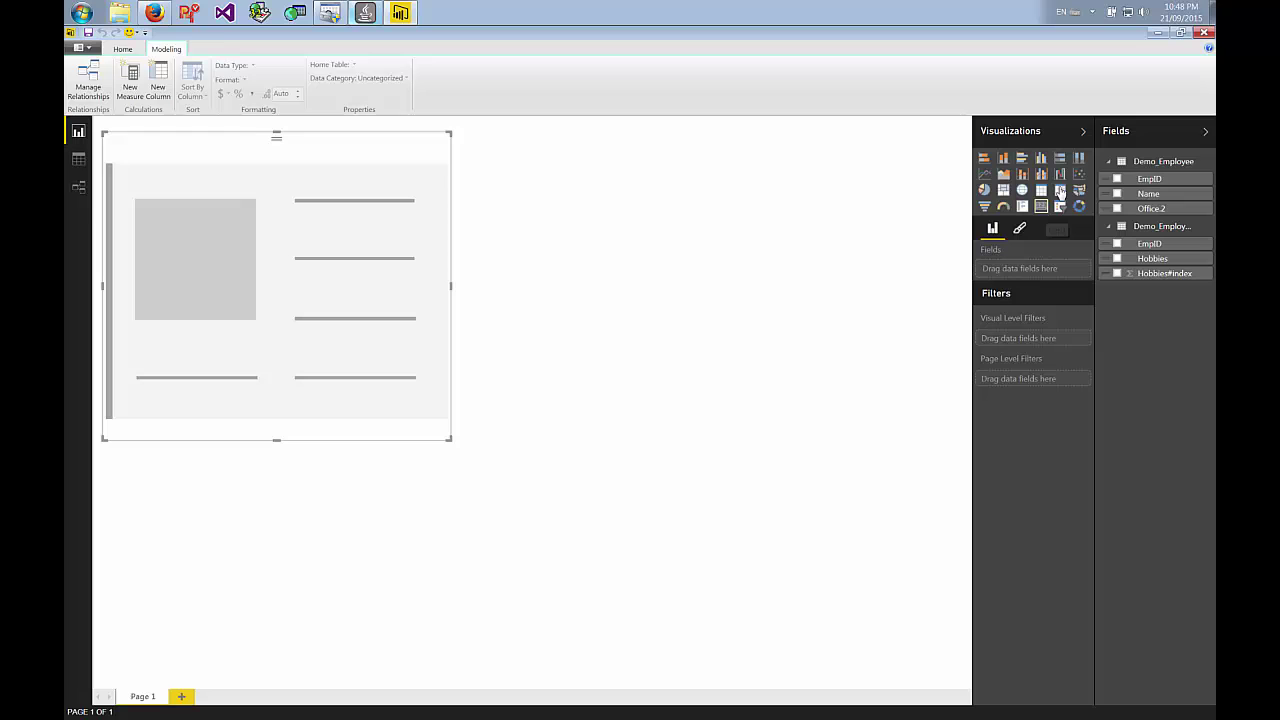
left_click(1041, 206)
left_click_drag(1157, 189, 1033, 270)
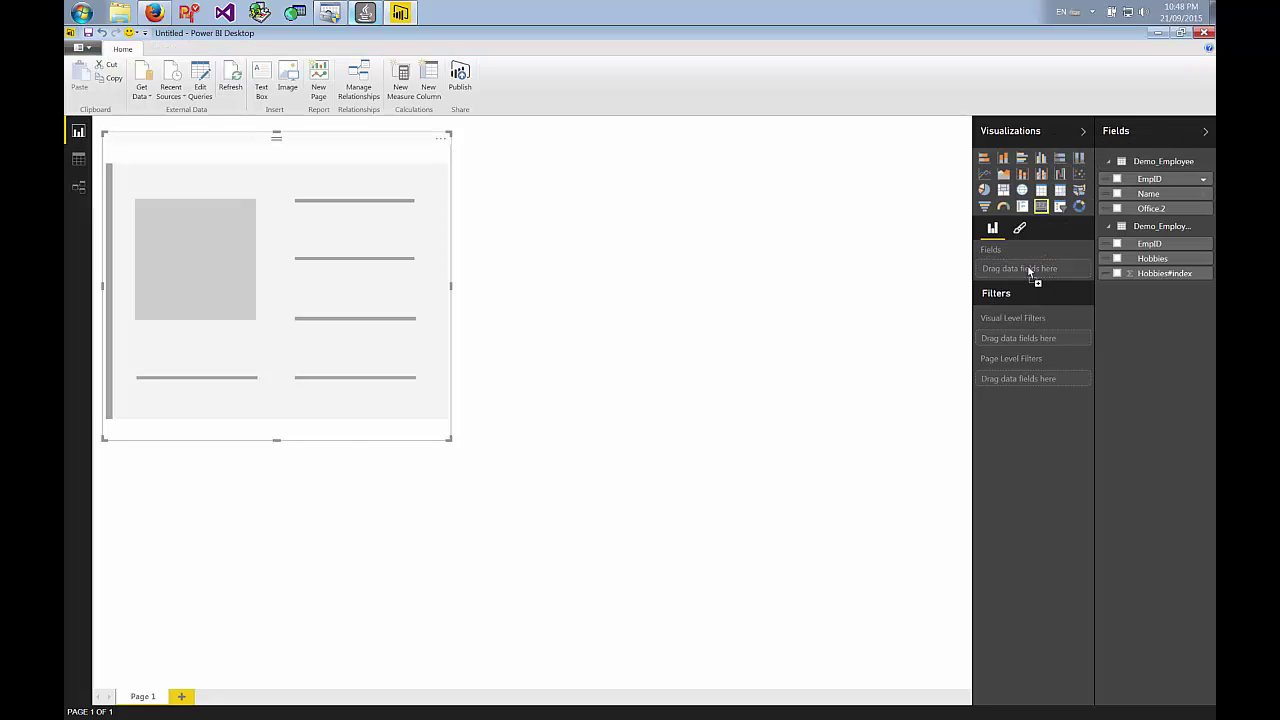
left_click(623, 282)
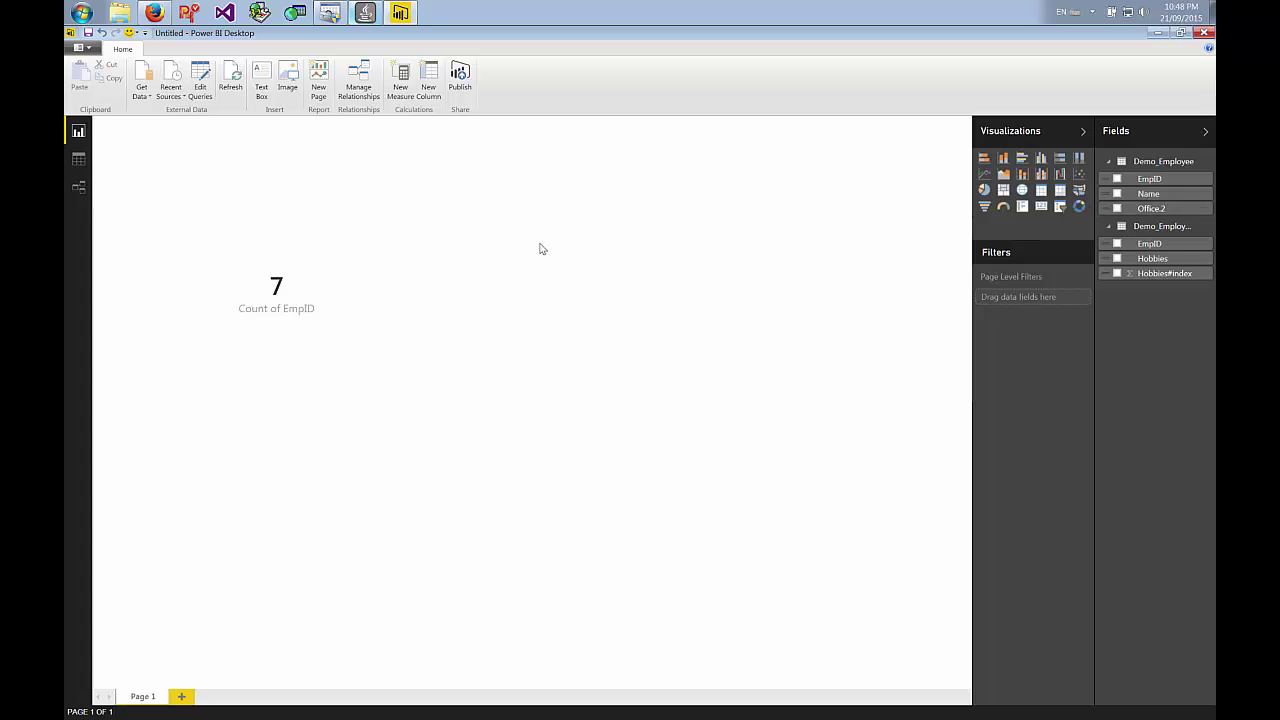
Add a donut chart of Count of EmpID split by Office.2
left_click(1079, 207)
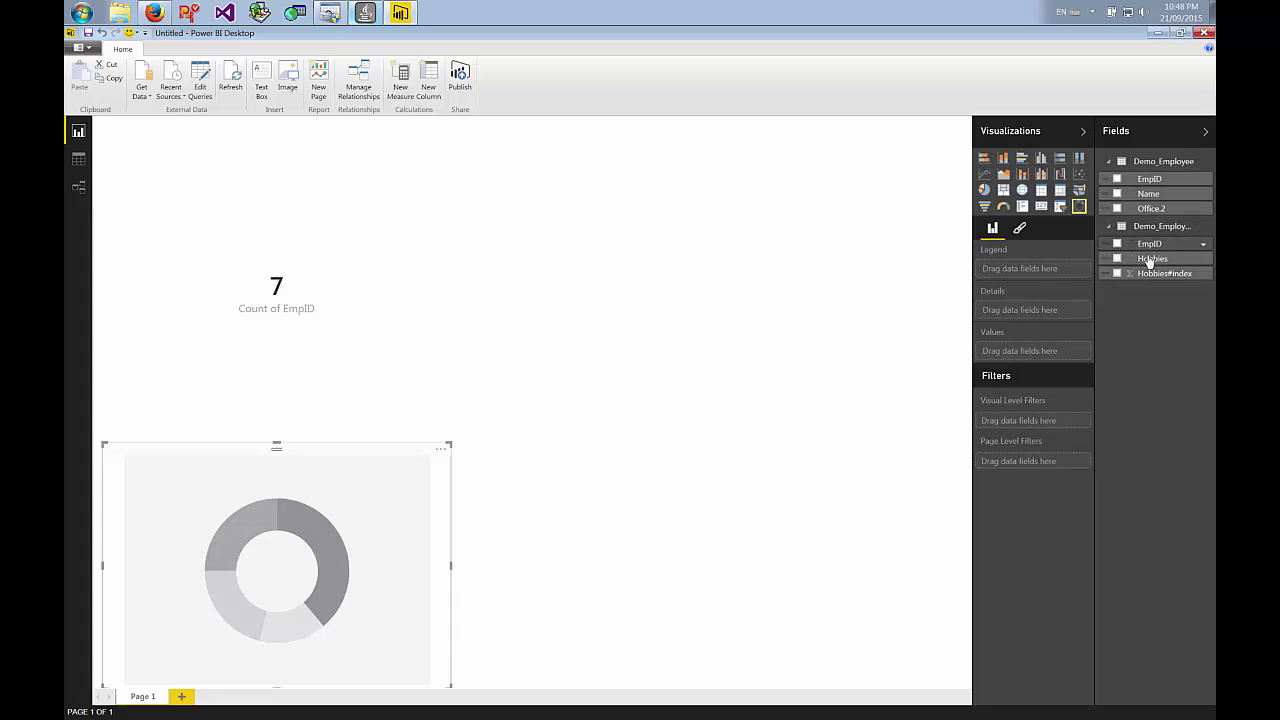
left_click_drag(1149, 244, 1019, 348)
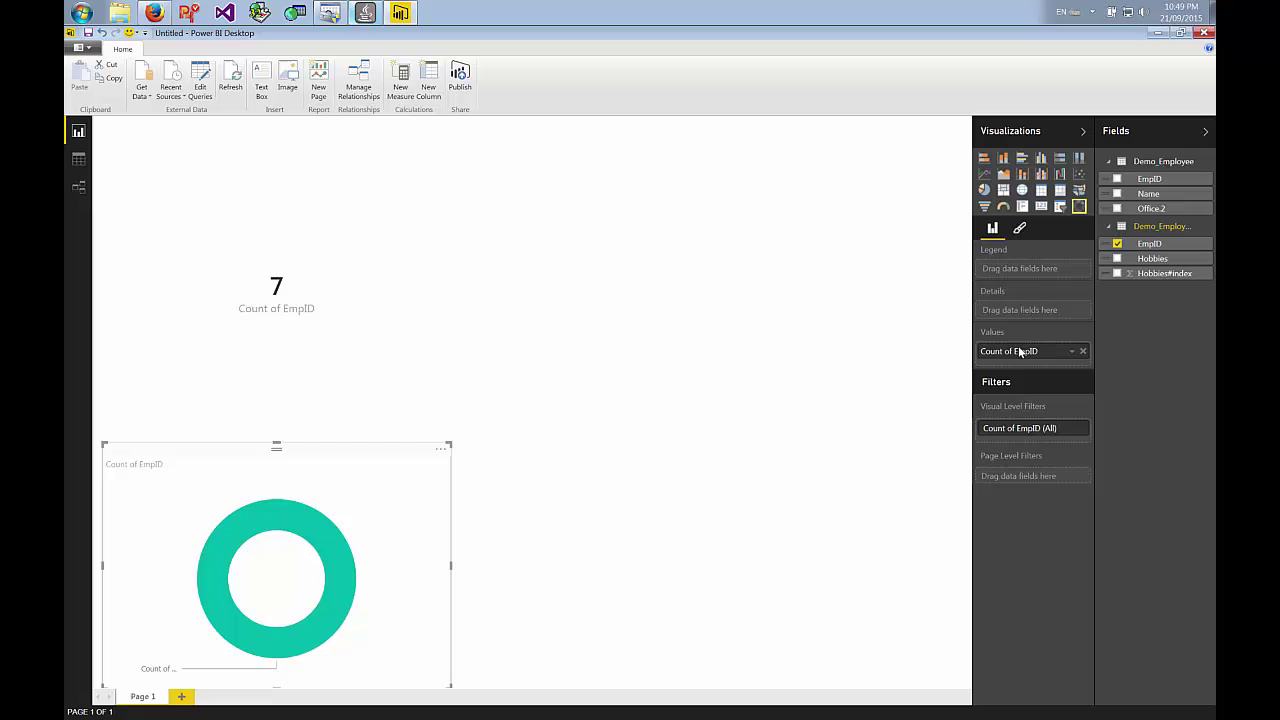
left_click(1117, 208)
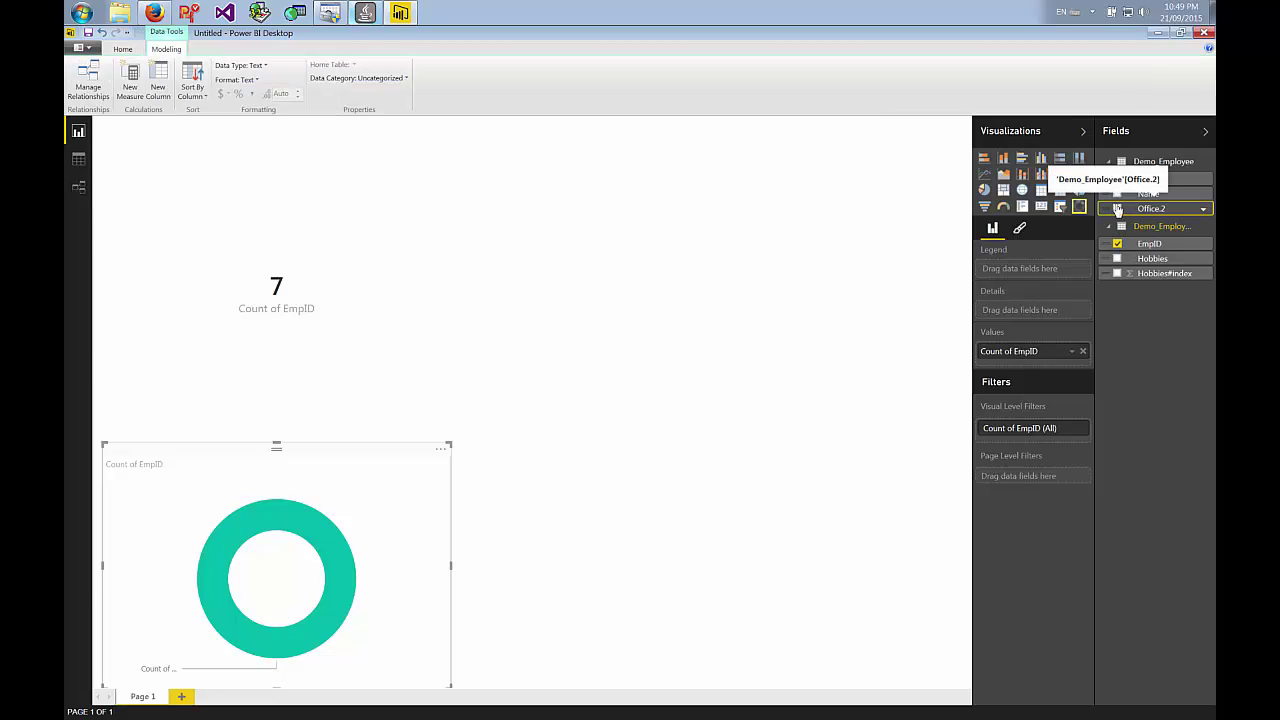
left_click(1117, 208)
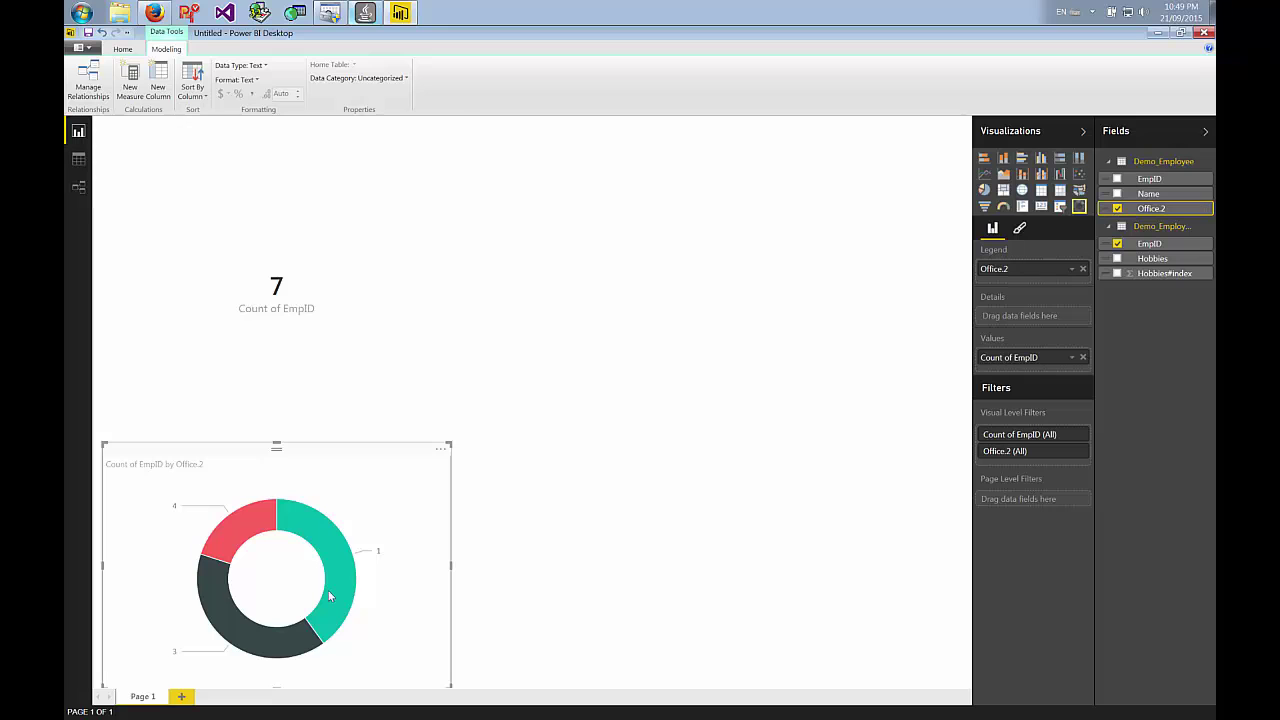
Move the donut chart up so the 7 count card sits in its hole
left_click_drag(270, 449, 258, 278)
left_click_drag(384, 499, 378, 289)
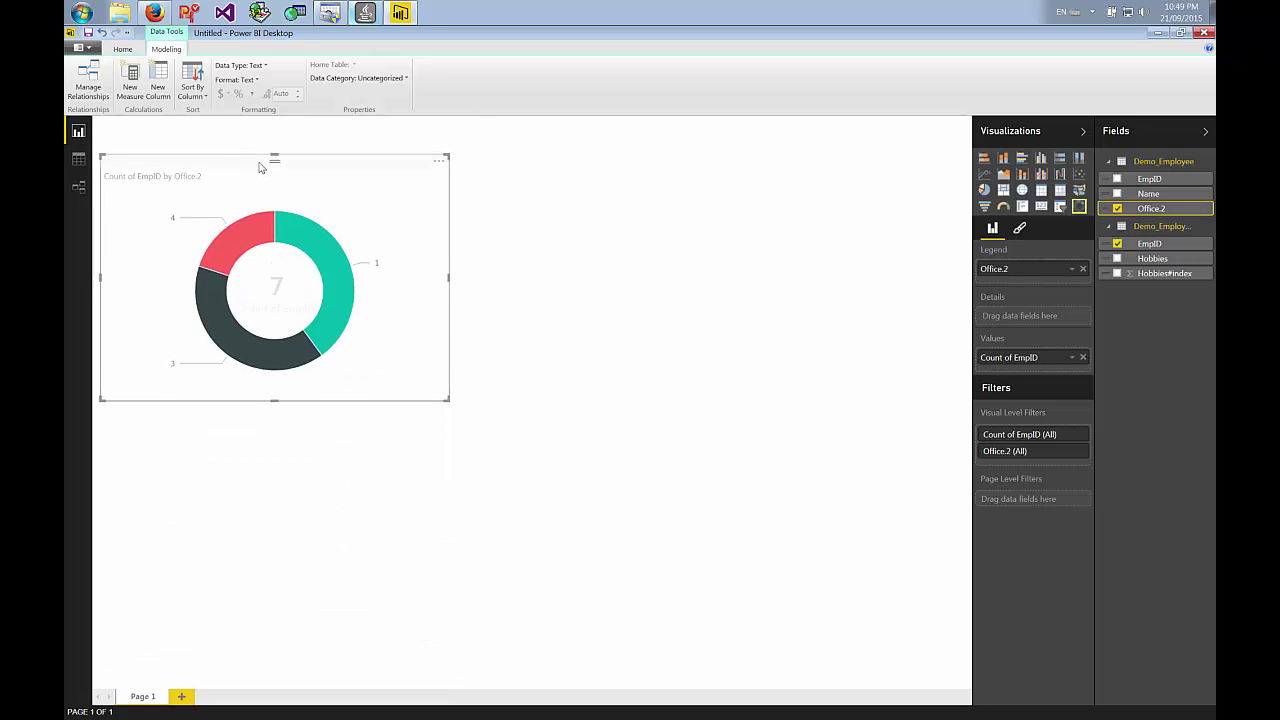
left_click(554, 291)
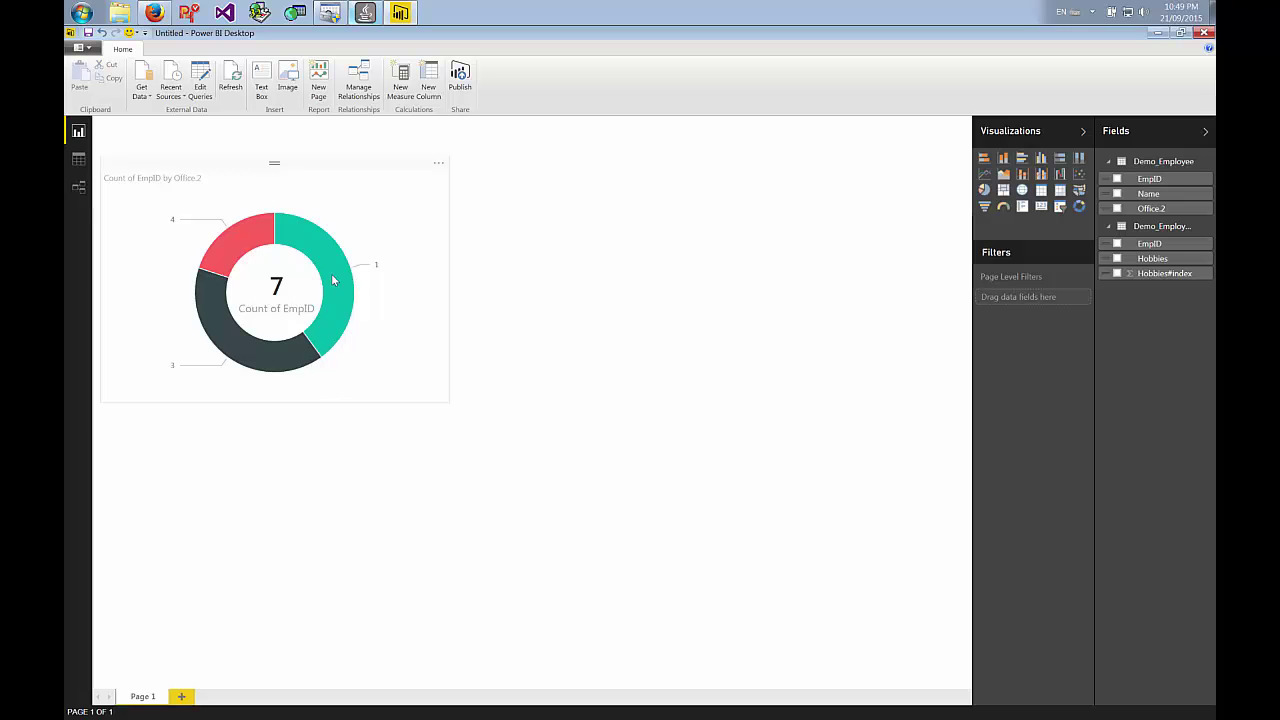
Add a table of Name and Hobbies and place it under the donut
left_click(1042, 195)
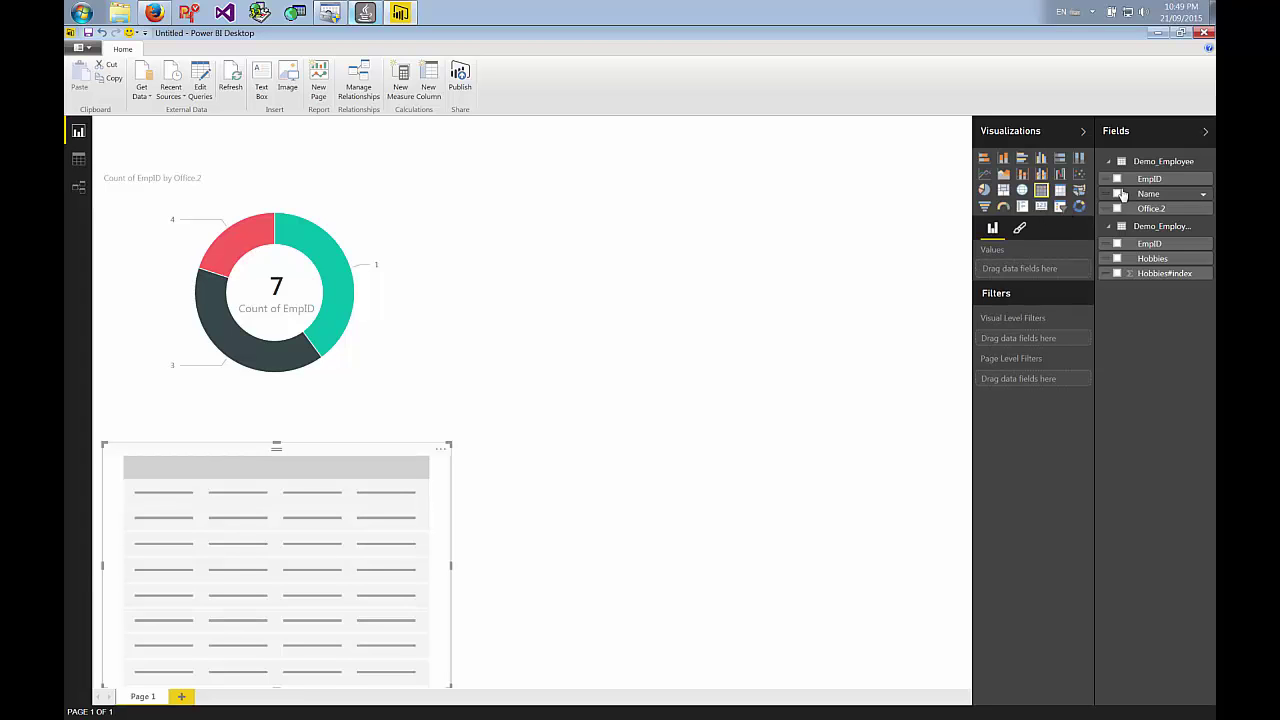
left_click(1117, 194)
left_click(1117, 259)
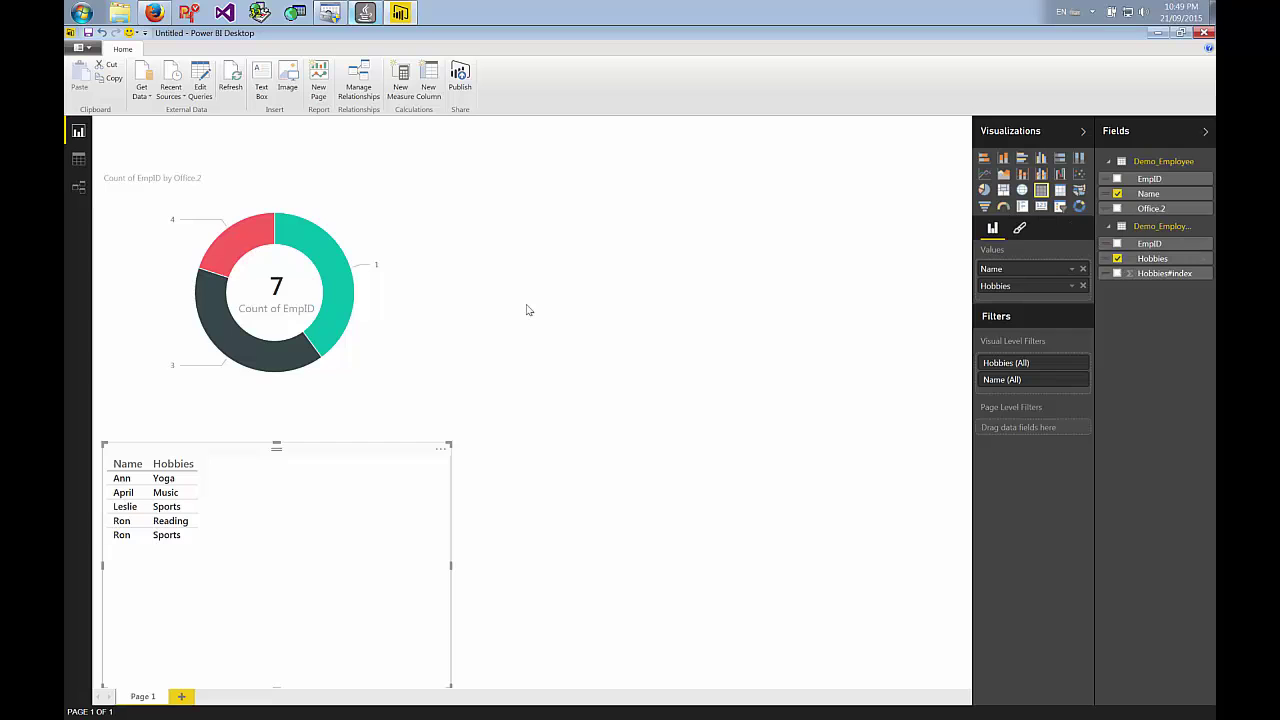
left_click(478, 335)
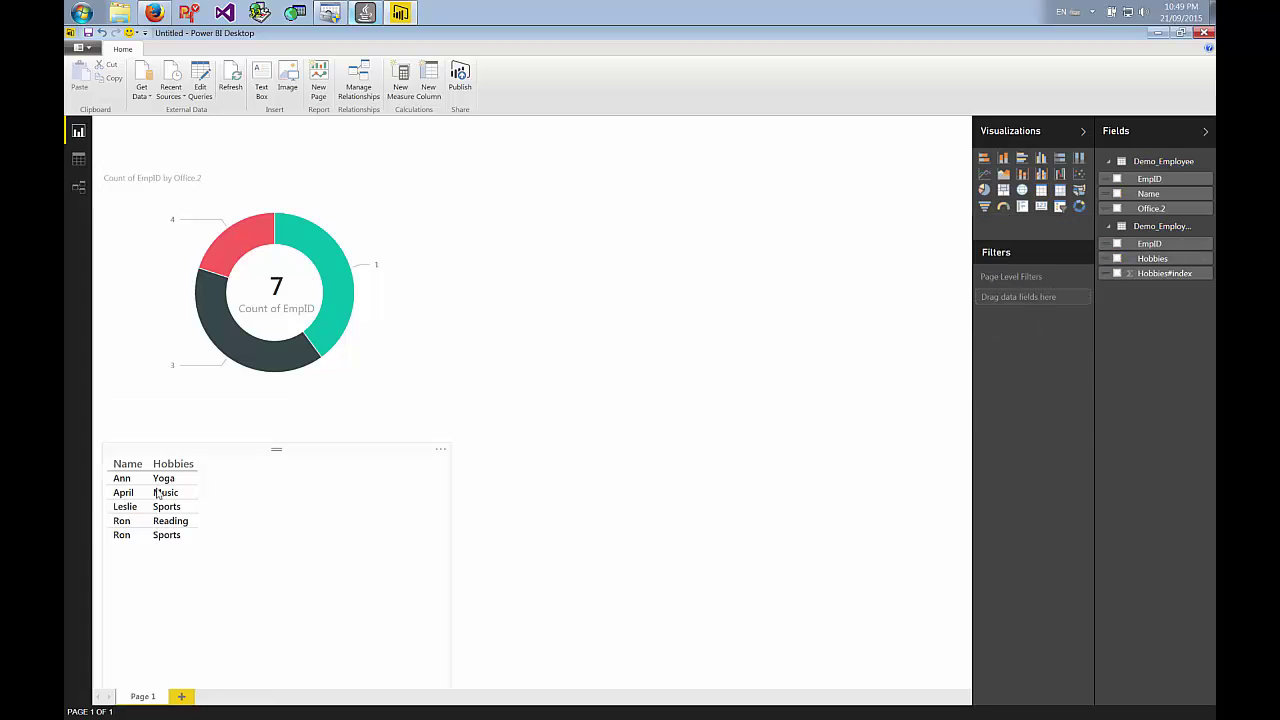
left_click_drag(160, 493, 291, 455)
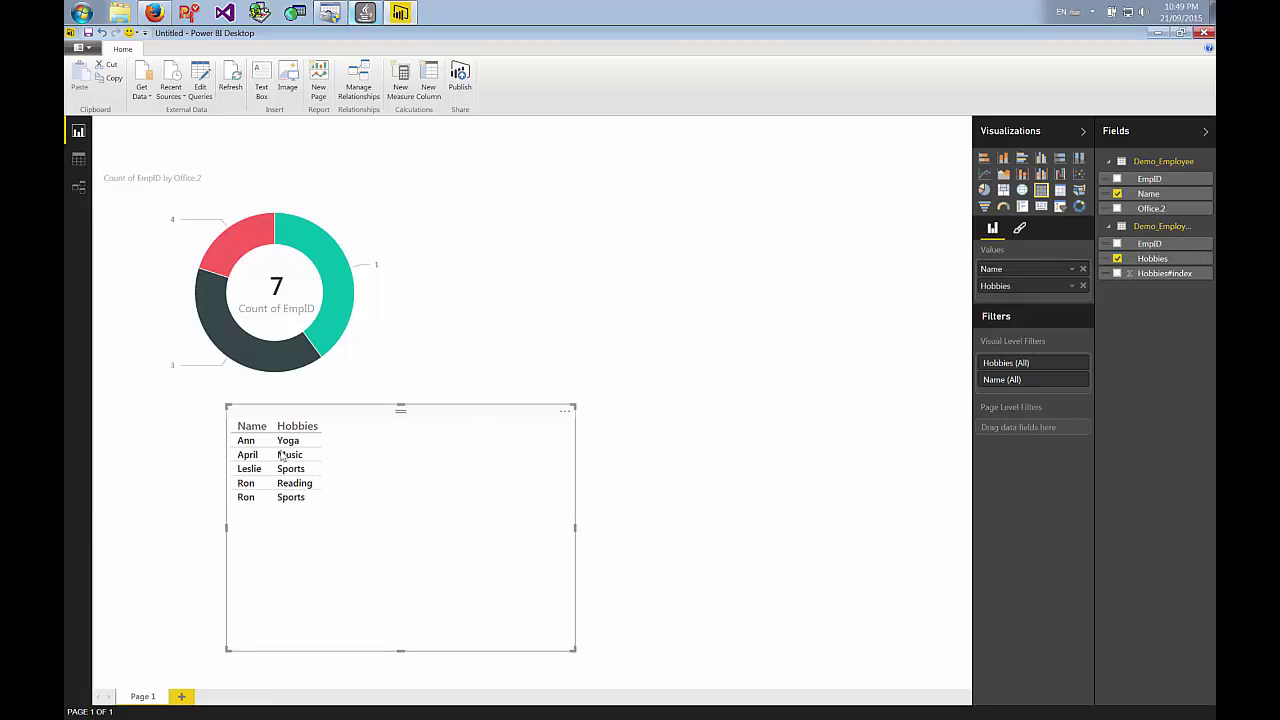
left_click(471, 294)
Cross-filter the report by clicking the office 1 and office 3 donut slices
left_click(345, 294)
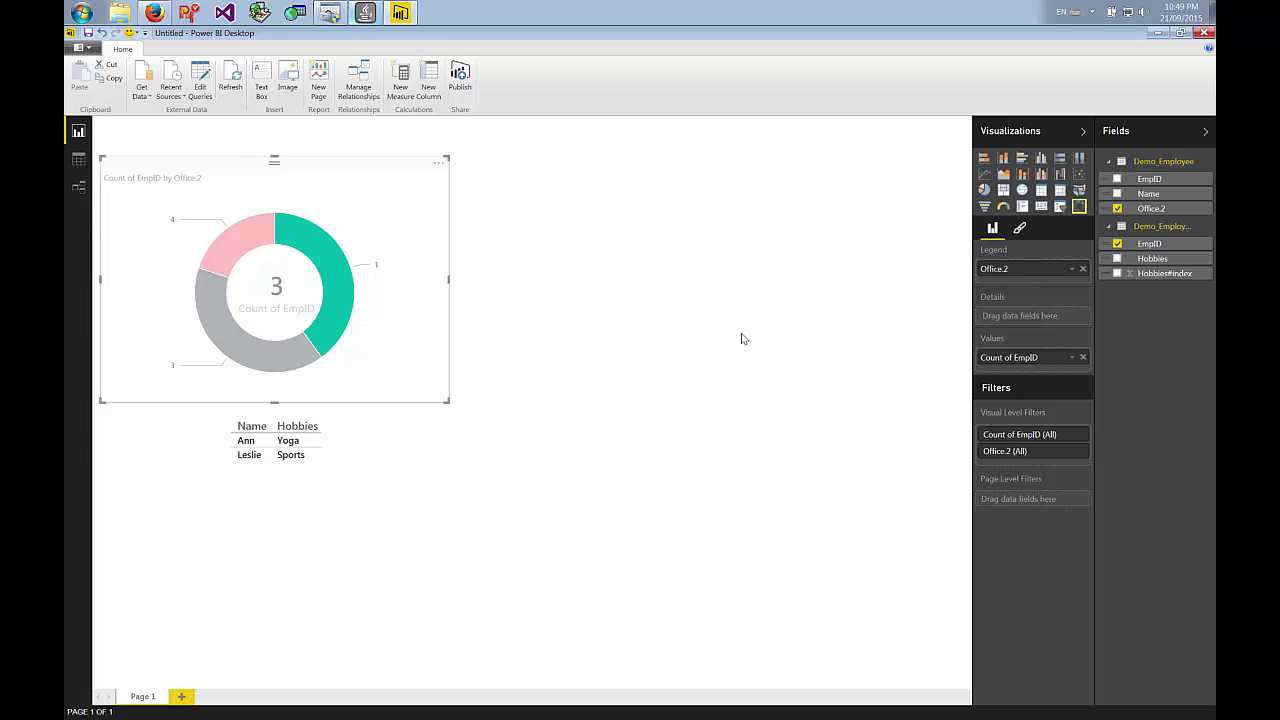
left_click(741, 339)
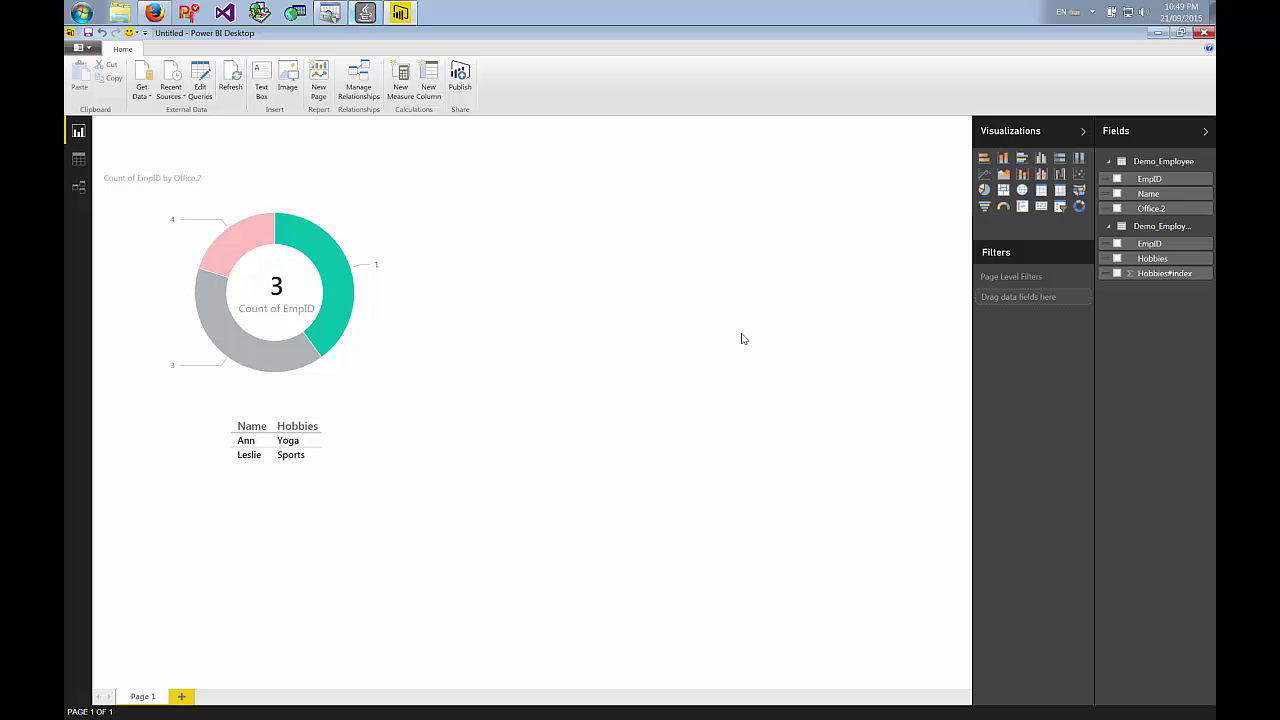
left_click(261, 345)
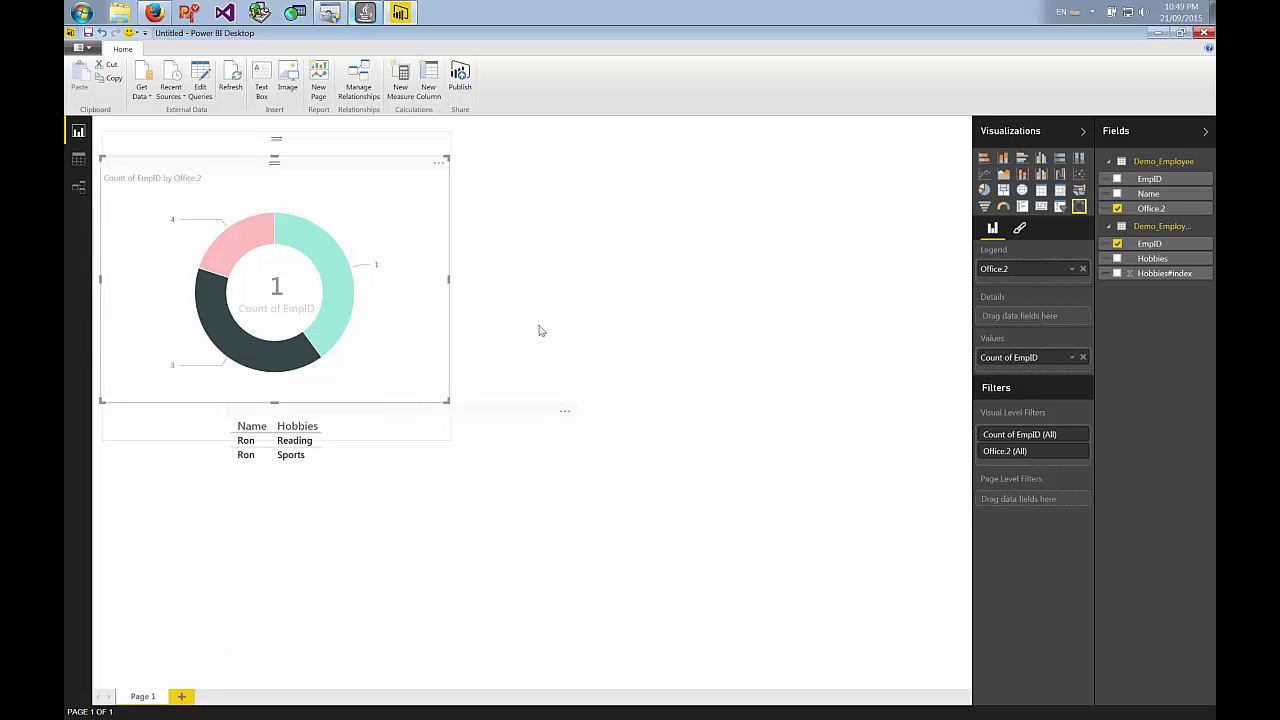
left_click(675, 319)
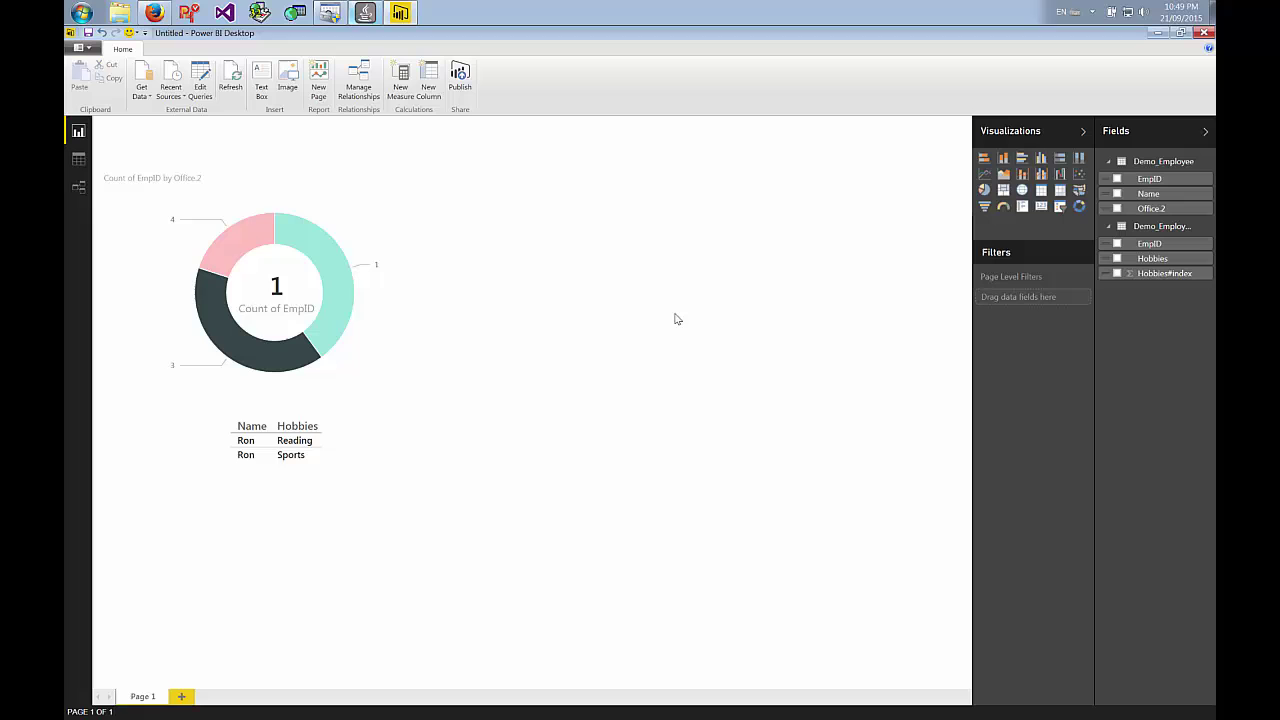